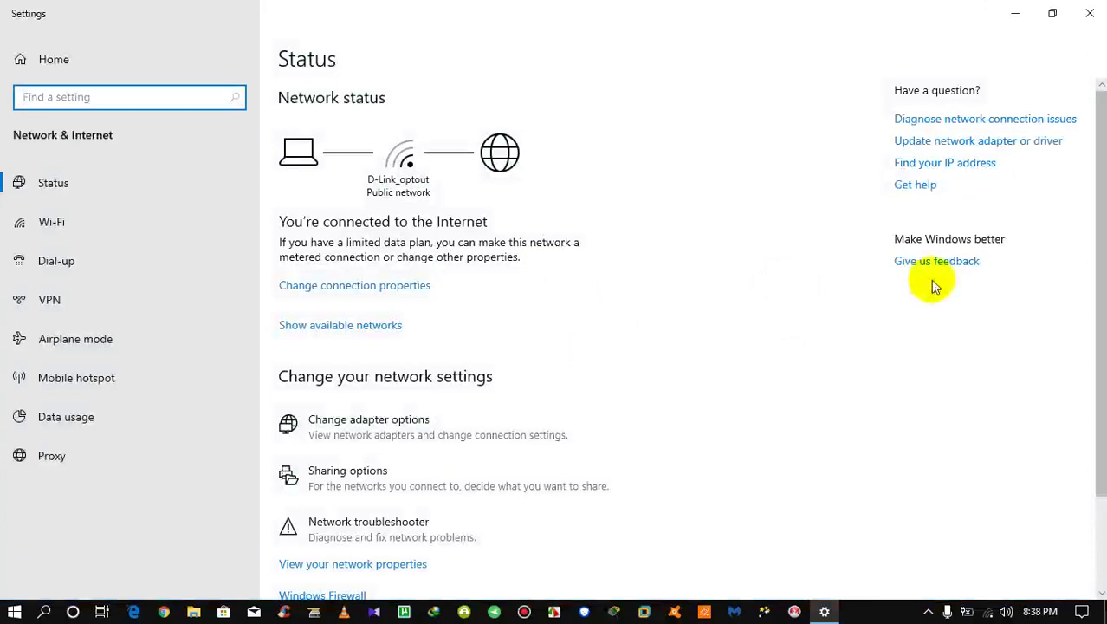
- Open the advanced settings of Windows Firewall from the network status page
drag(1101, 178, 1096, 272)
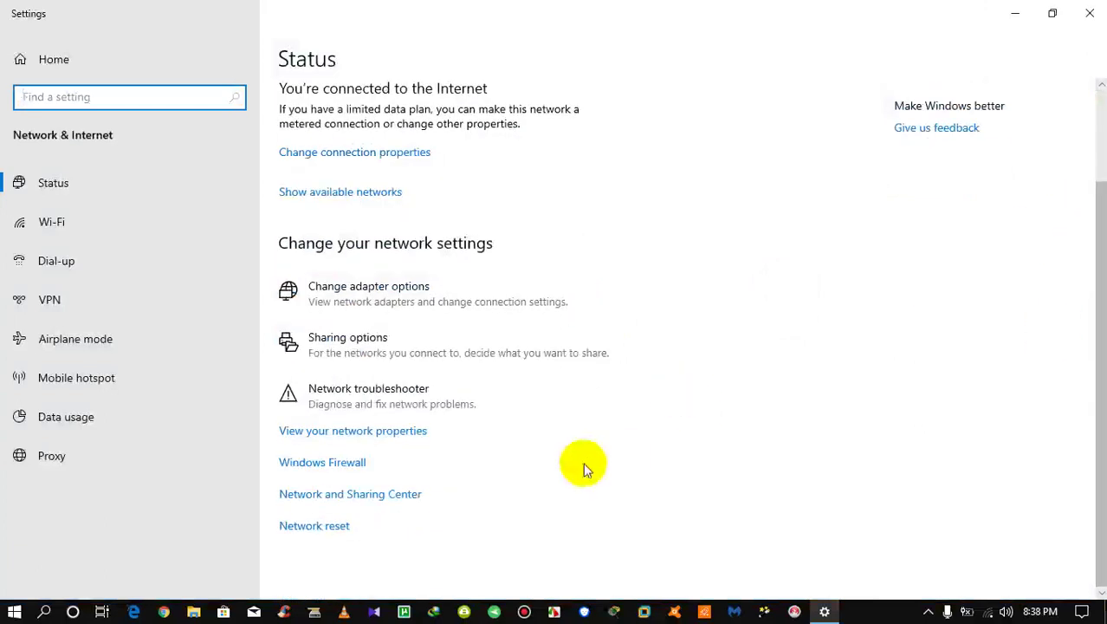
click(351, 461)
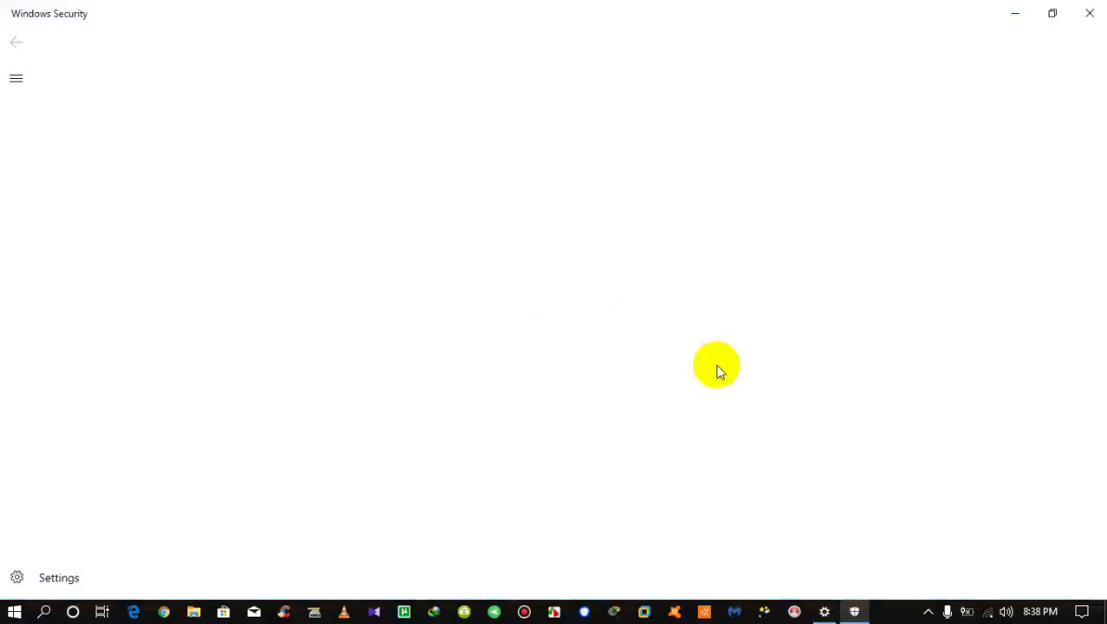
click(353, 486)
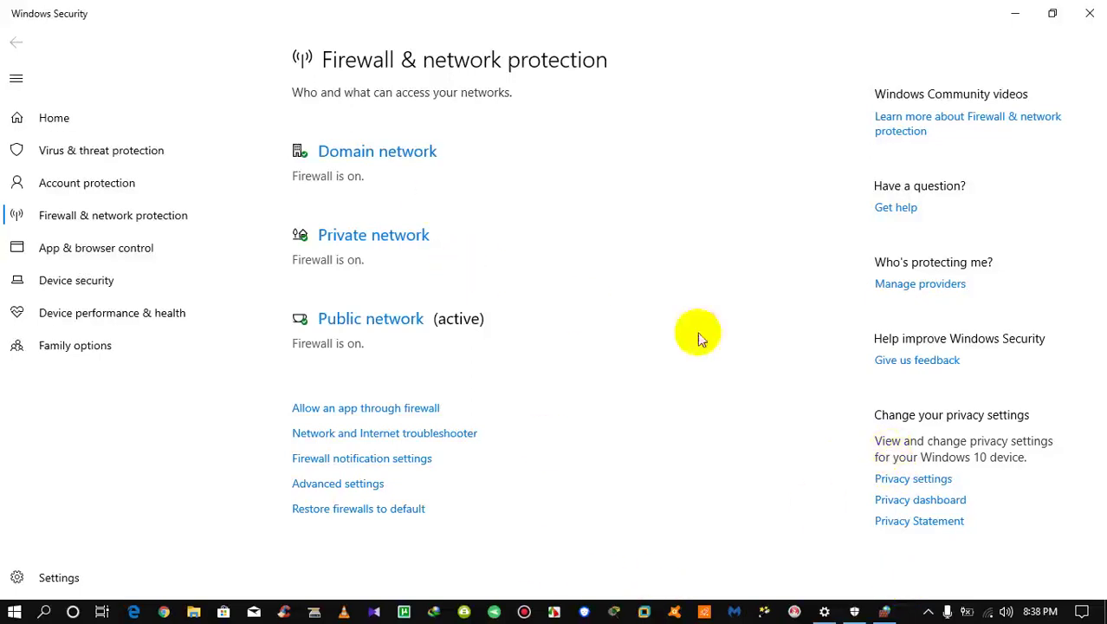
click(884, 612)
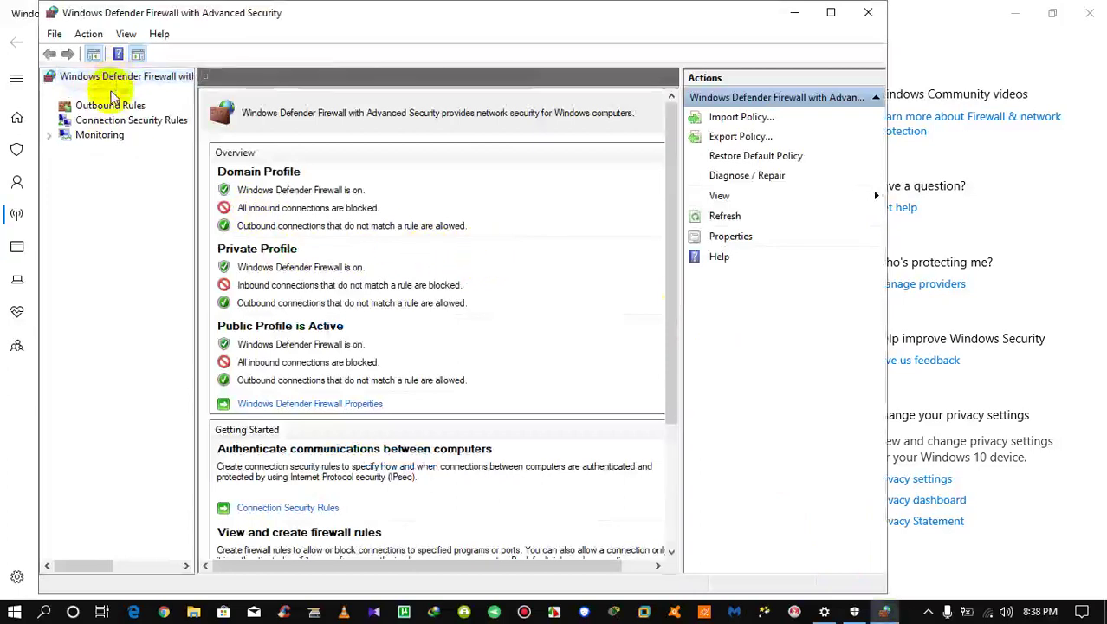
- Start a new inbound rule of type Port that applies to TCP on specific local ports 80,8080,21,443
click(108, 92)
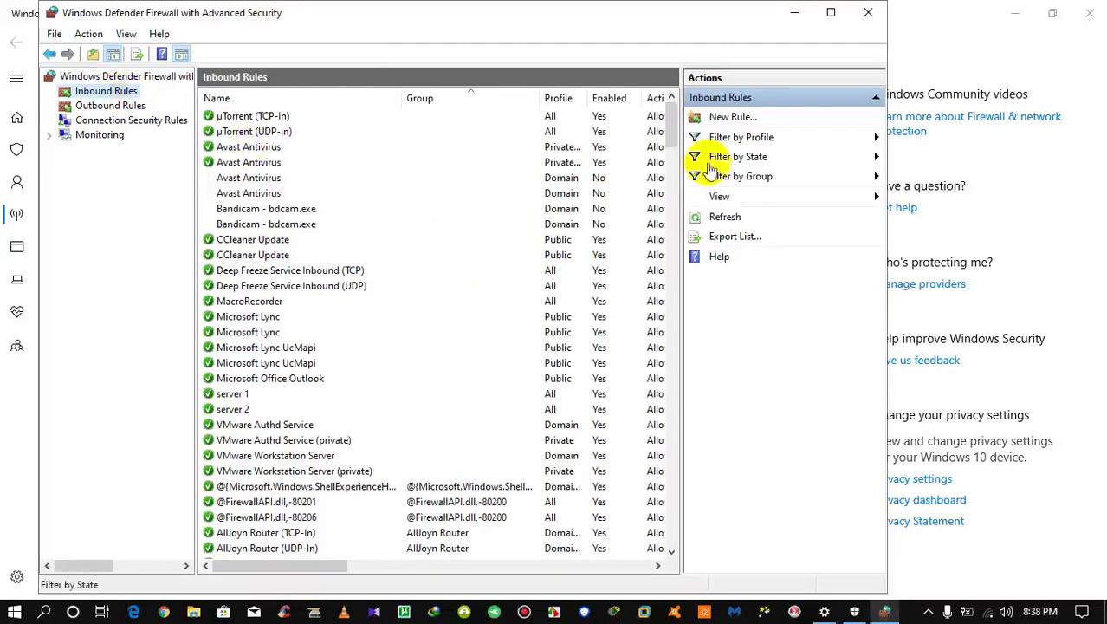
right_click(99, 95)
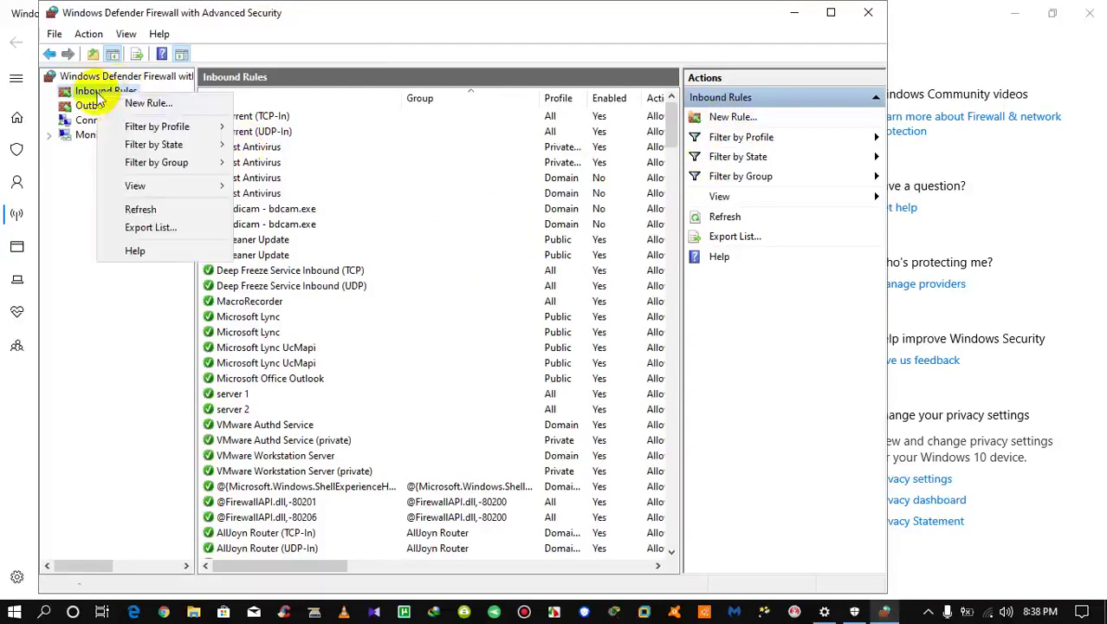
click(139, 103)
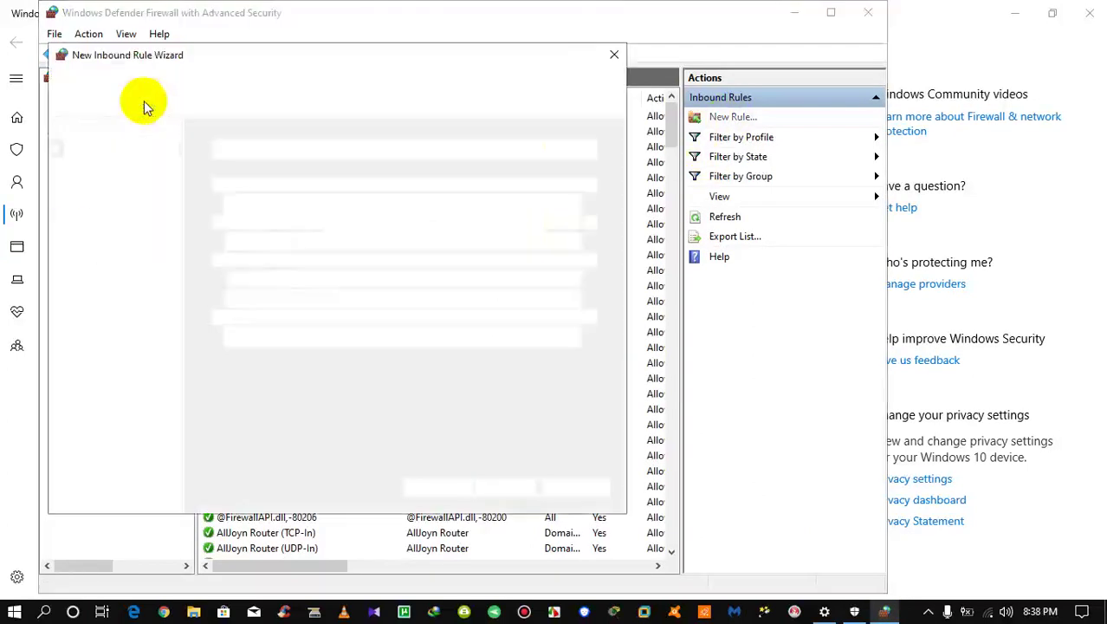
click(217, 224)
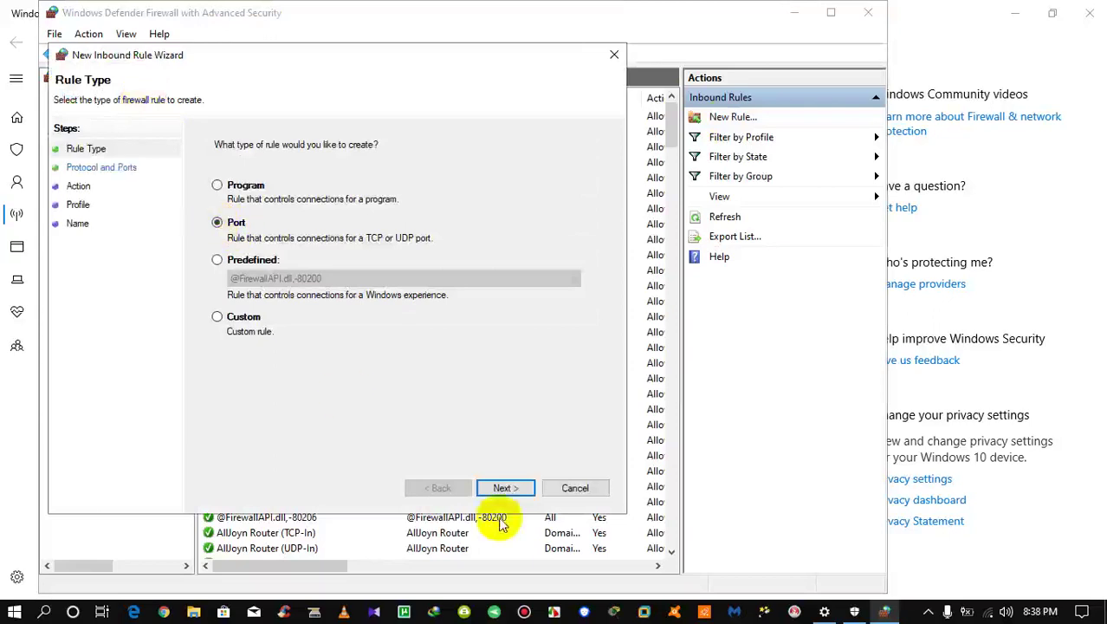
click(510, 488)
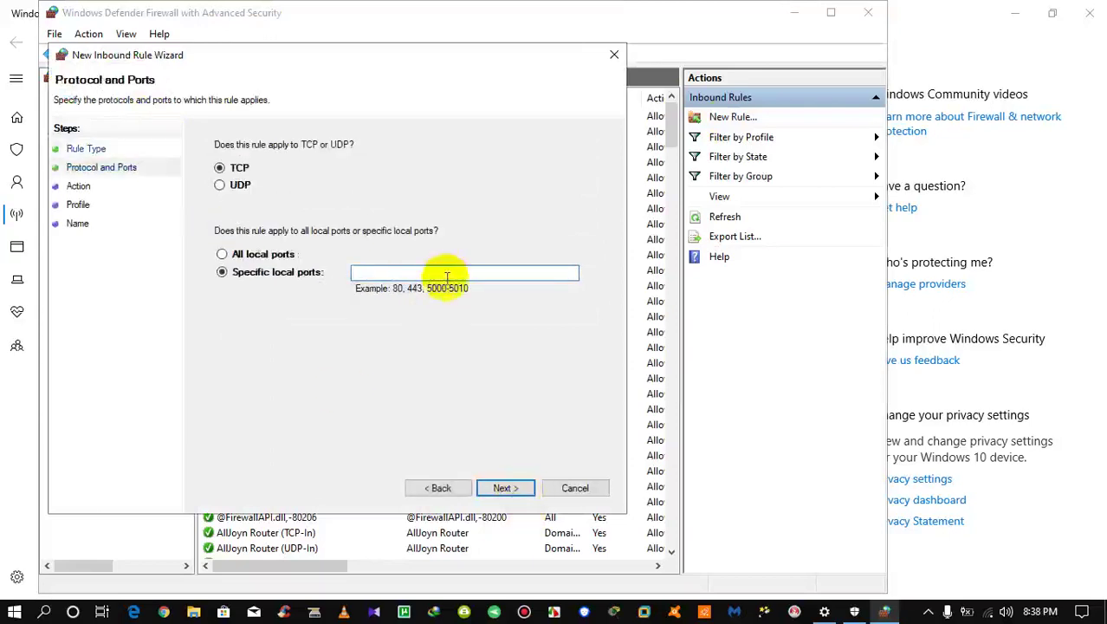
text(80)
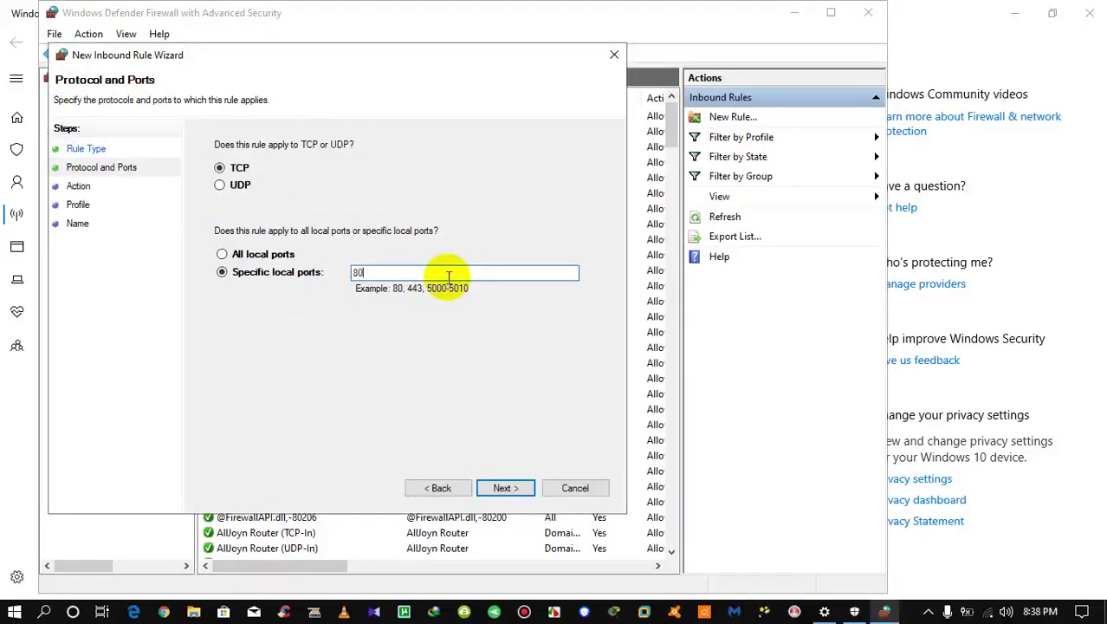
text(,8080,21)
text(,443)
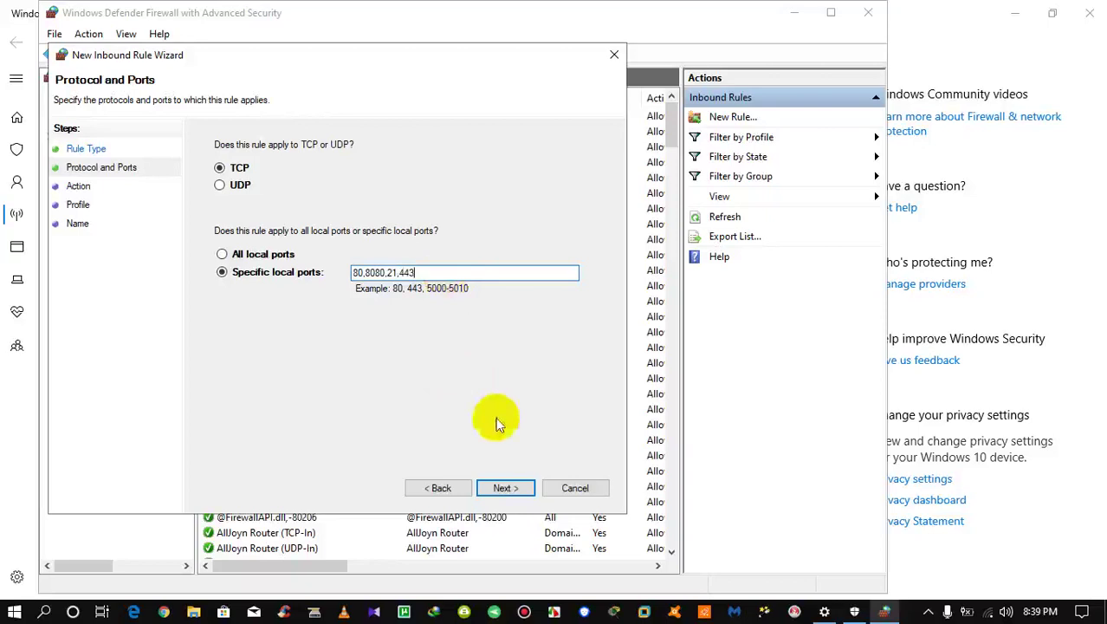
click(504, 488)
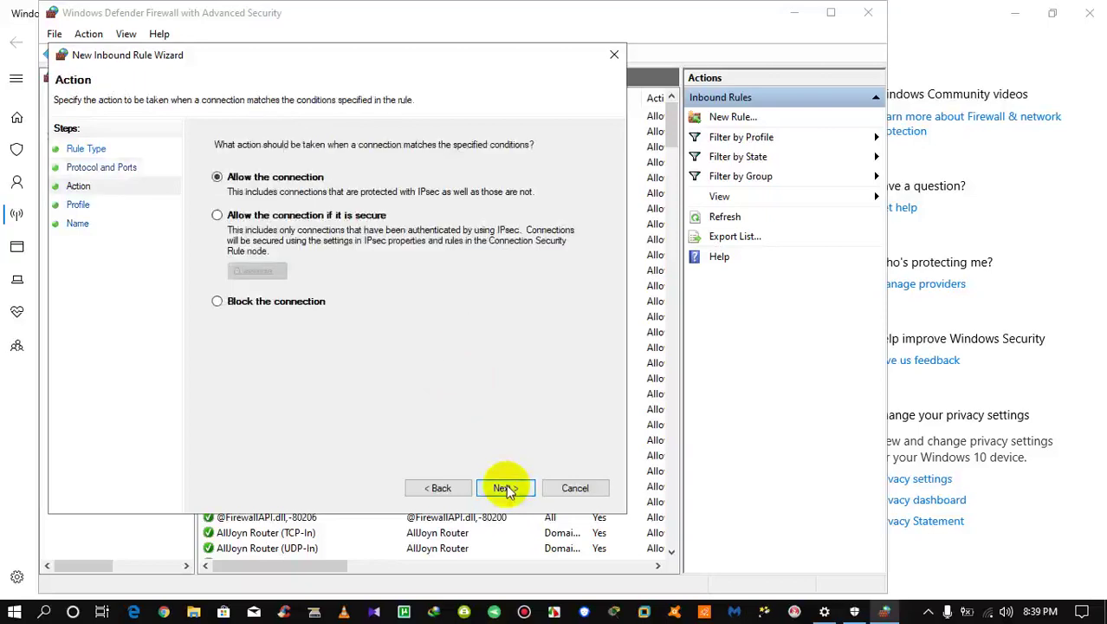
- Allow the connection for the Domain, Private and Public profiles and create the rule under the name "Test server 1"
click(505, 487)
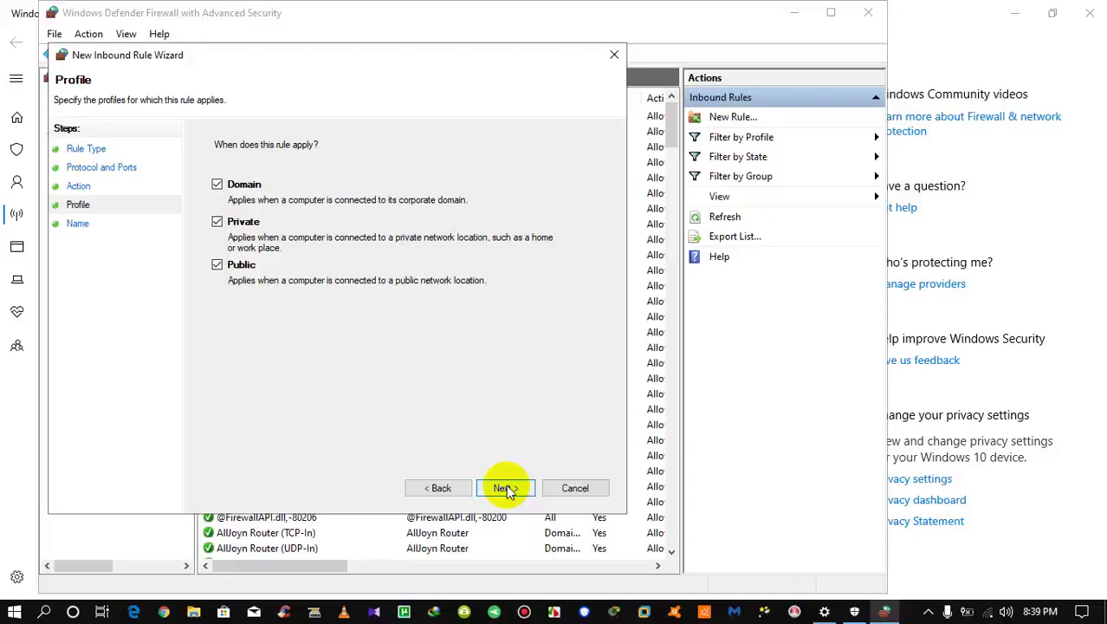
click(506, 488)
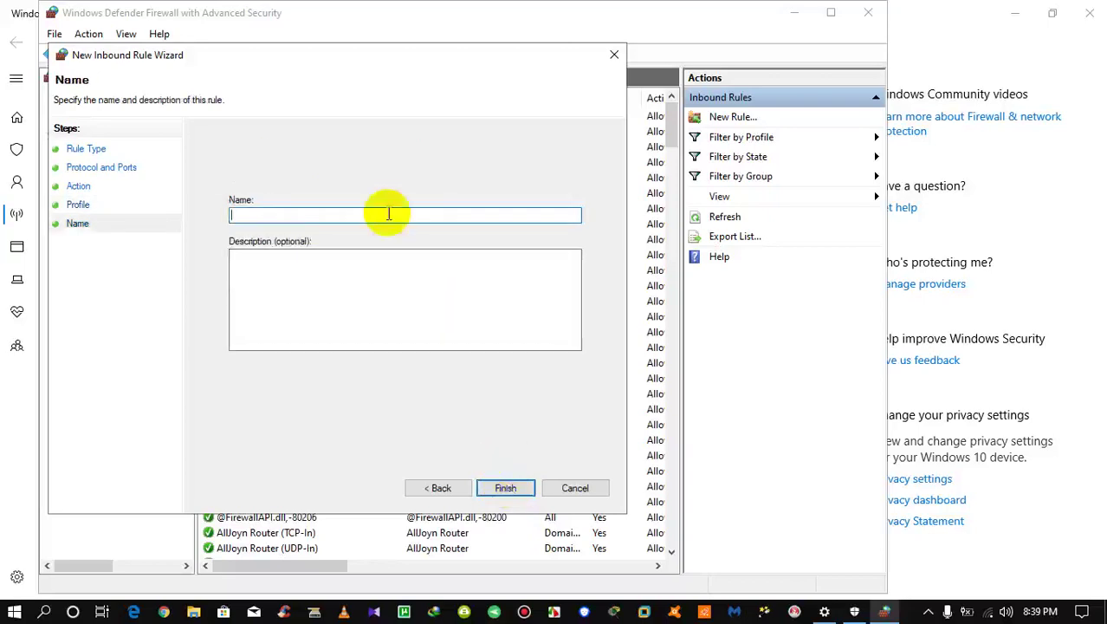
text(Test)
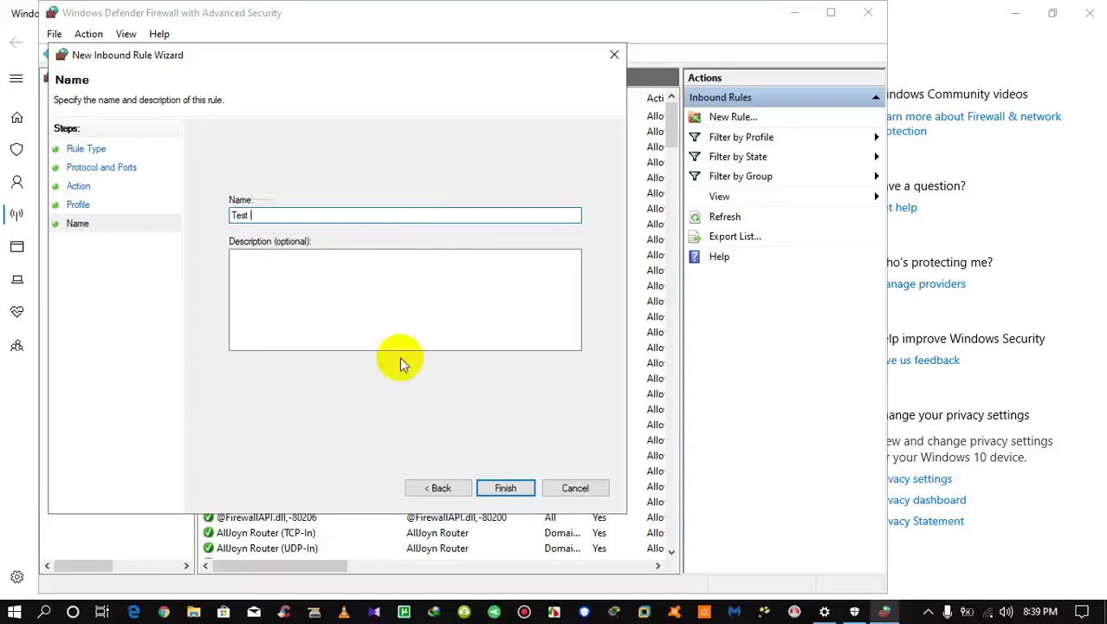
text( server)
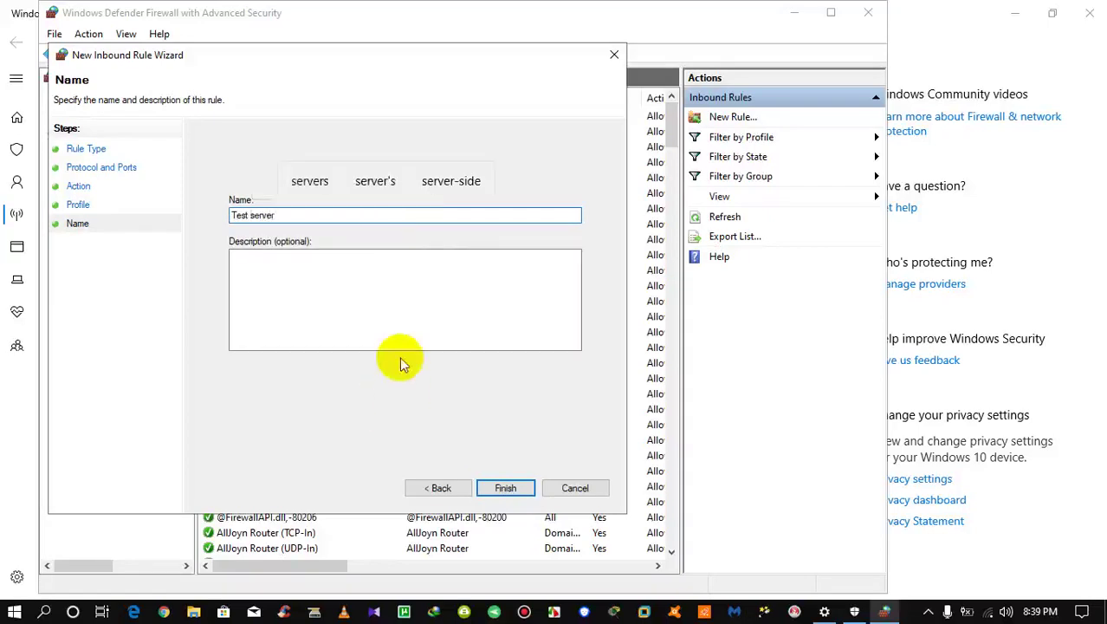
text( 1)
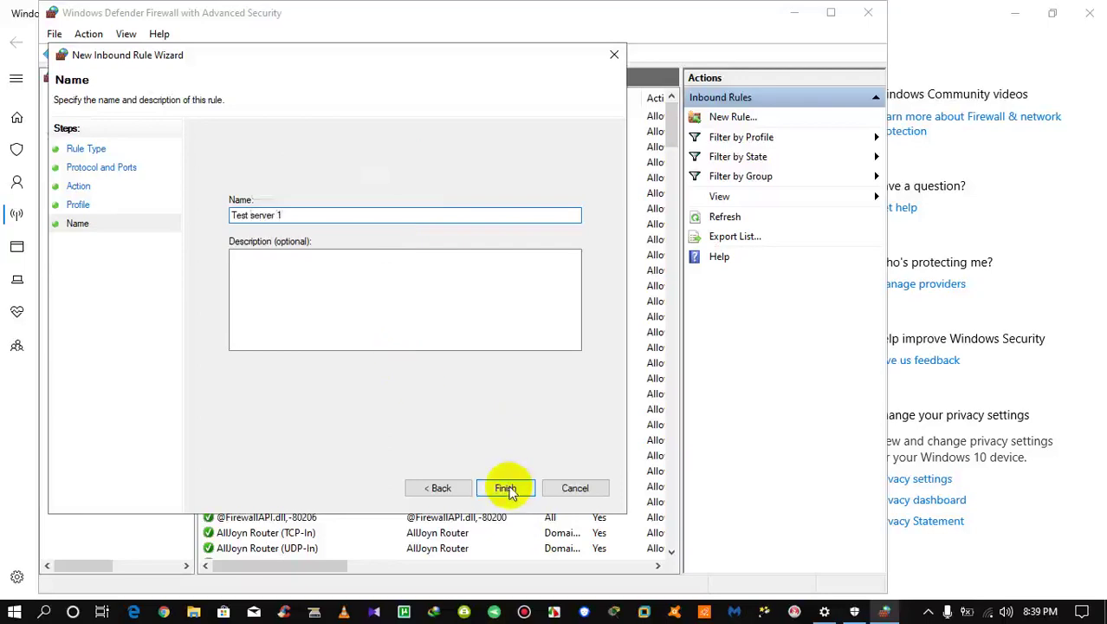
click(506, 489)
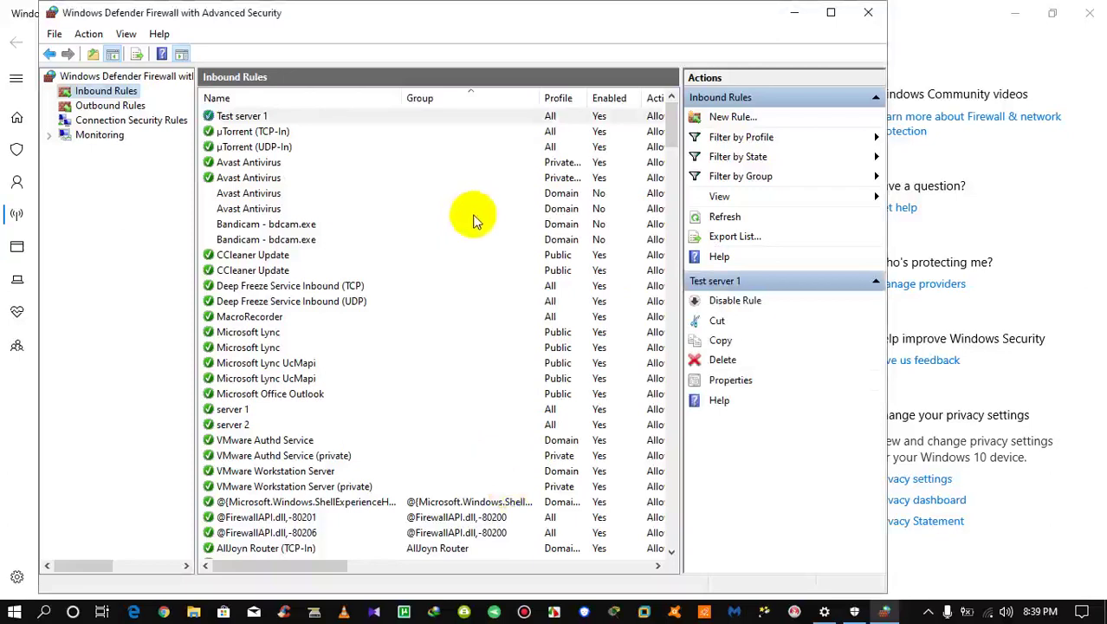
right_click(96, 92)
click(113, 96)
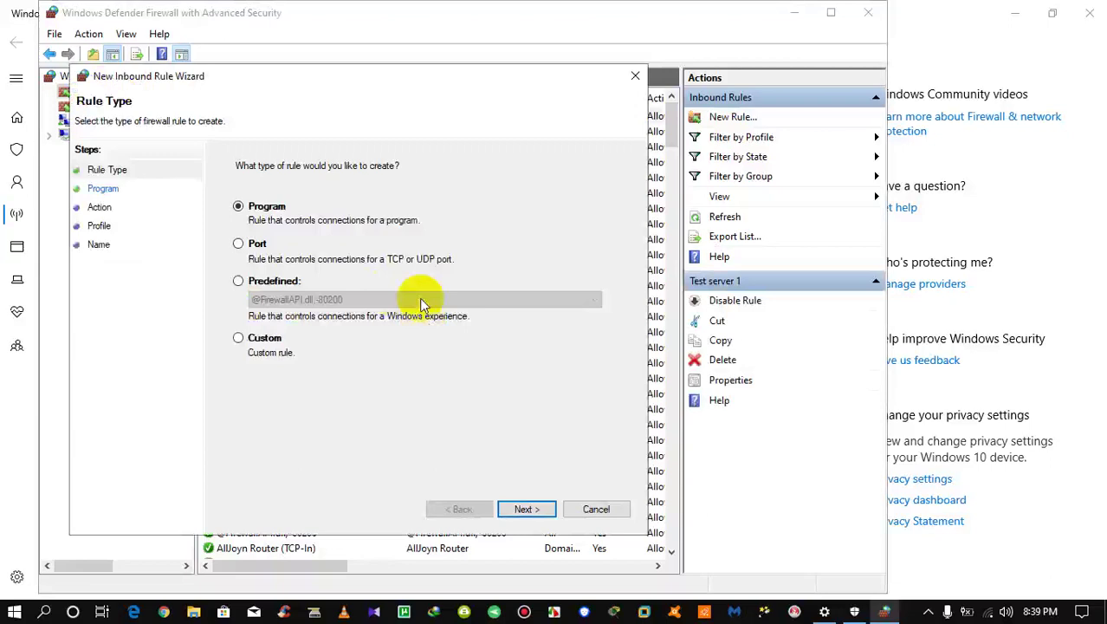
click(251, 244)
click(539, 511)
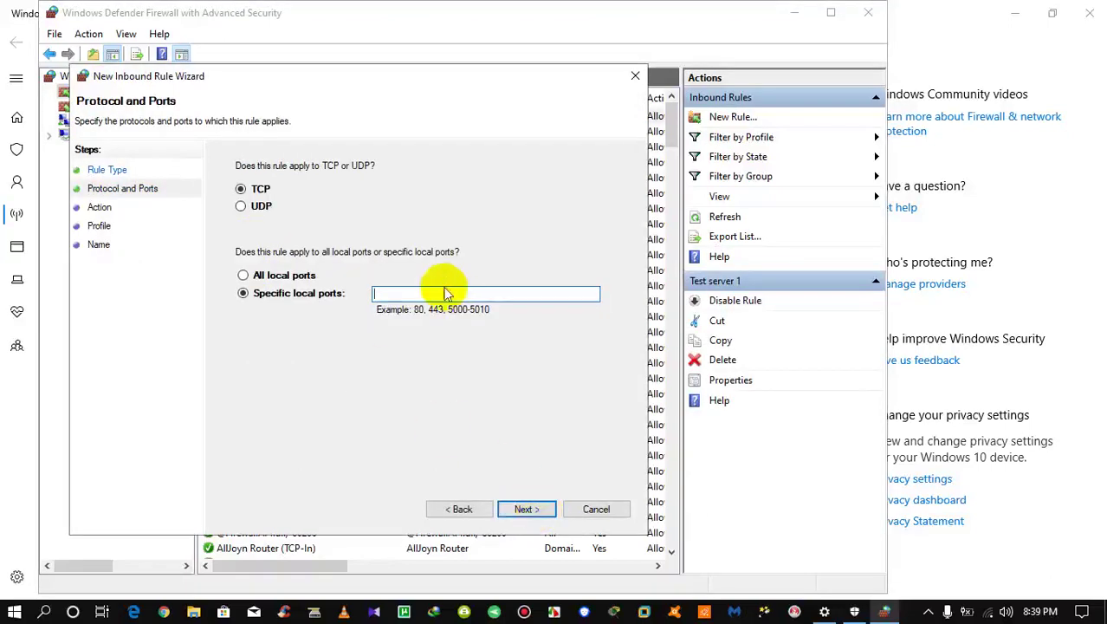
text(80,8080,25,21,443)
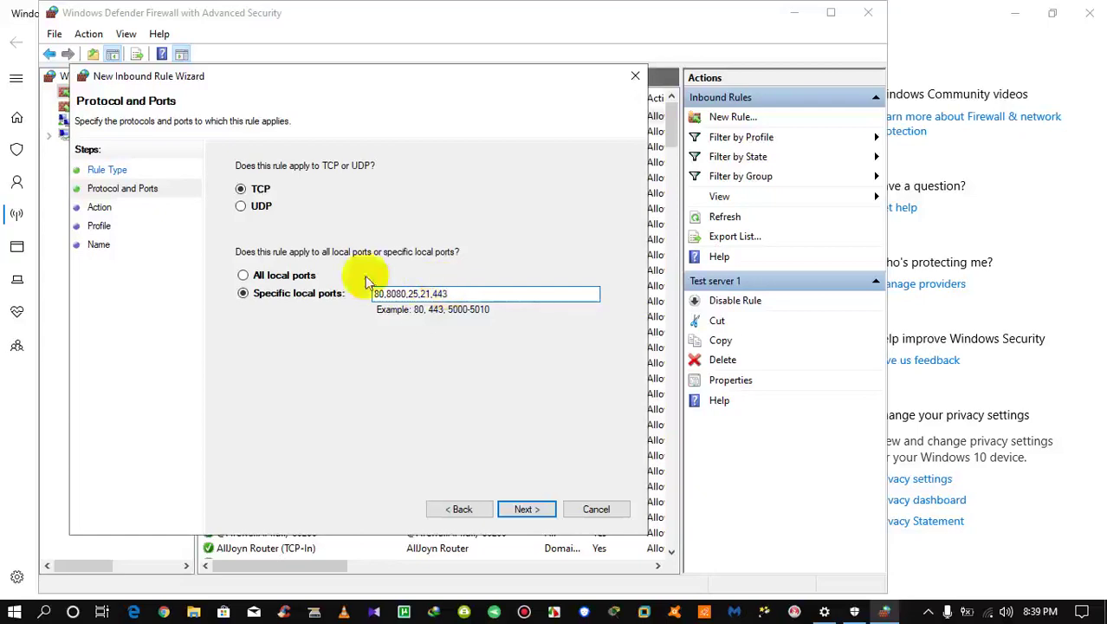
click(525, 511)
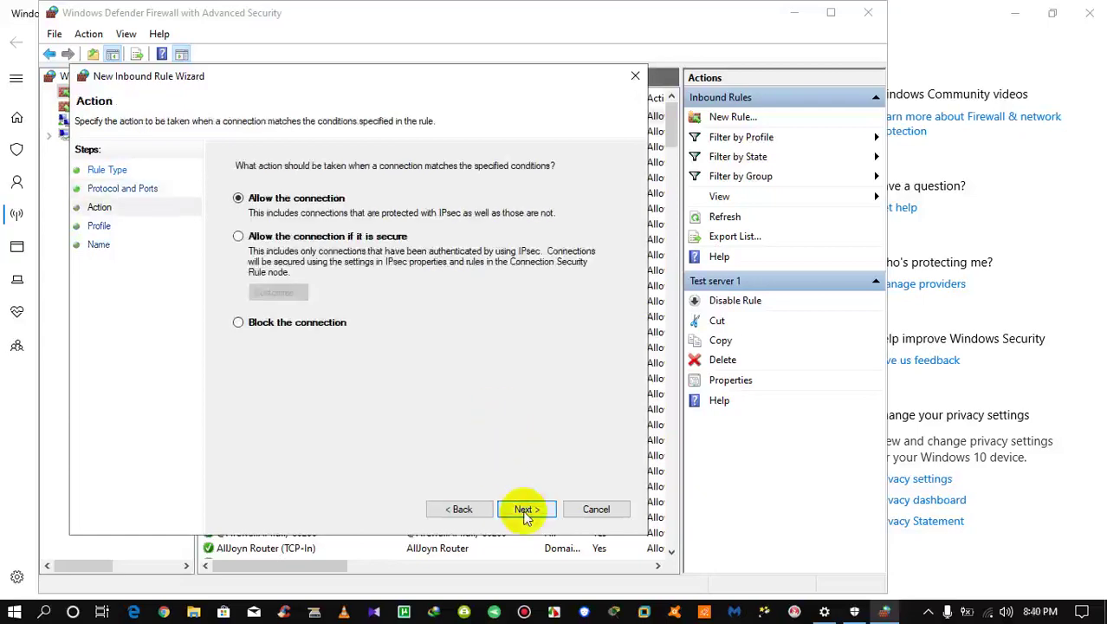
click(525, 511)
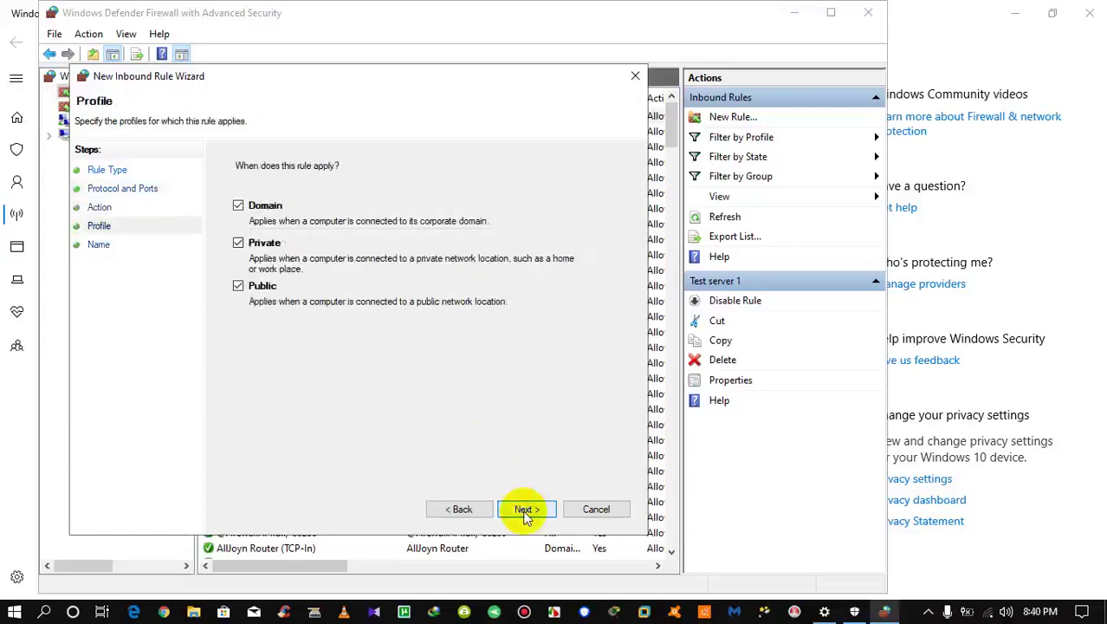
click(525, 512)
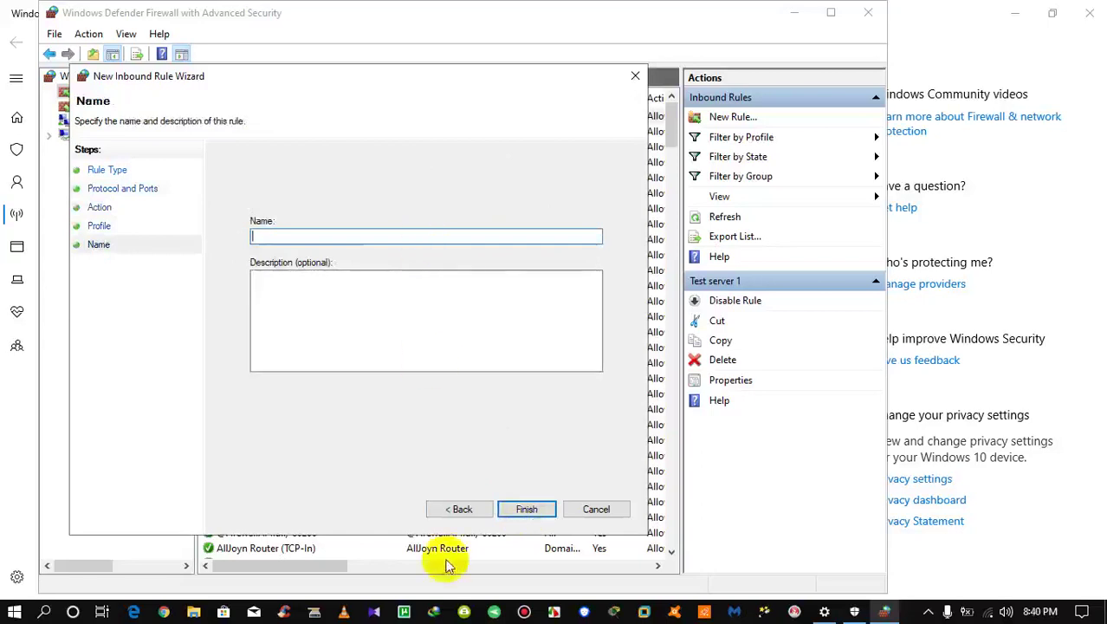
click(457, 510)
click(458, 510)
click(460, 509)
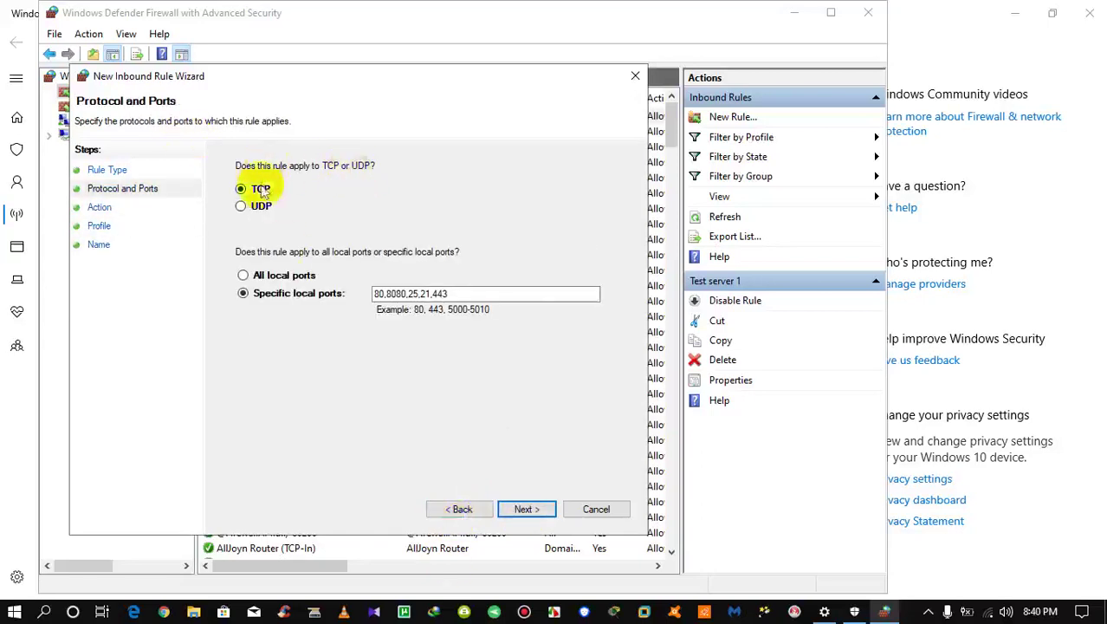
click(241, 207)
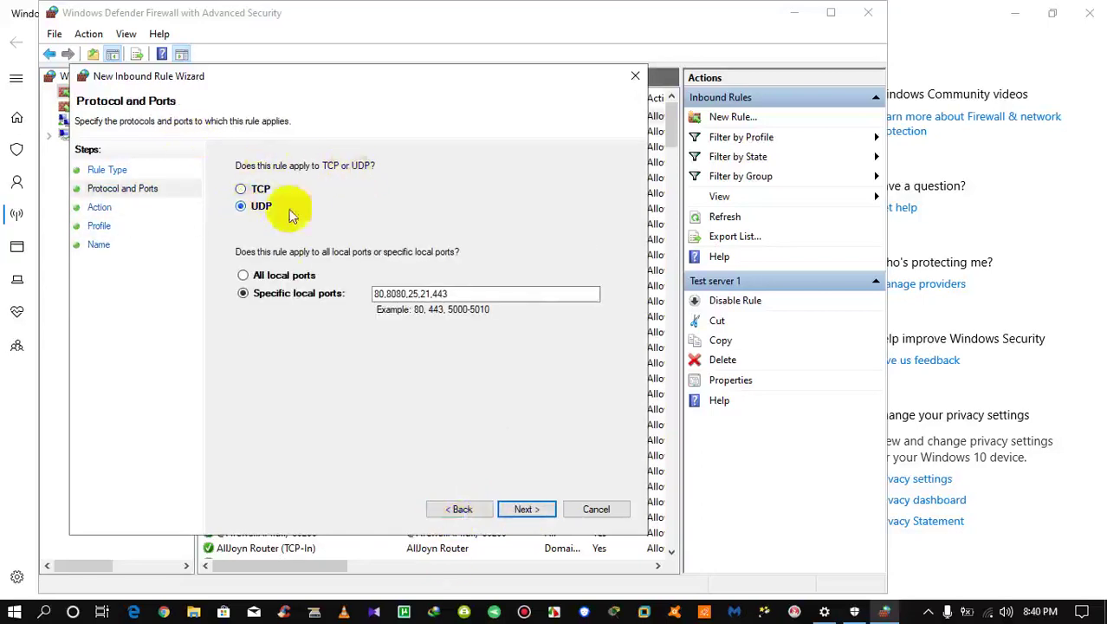
click(527, 510)
click(527, 510)
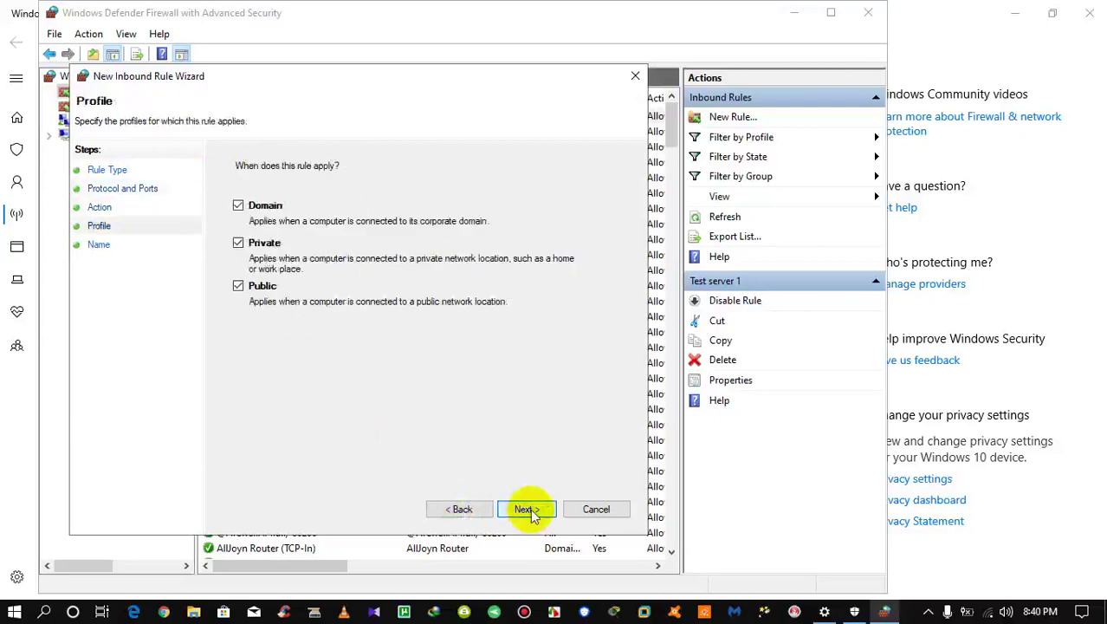
click(530, 509)
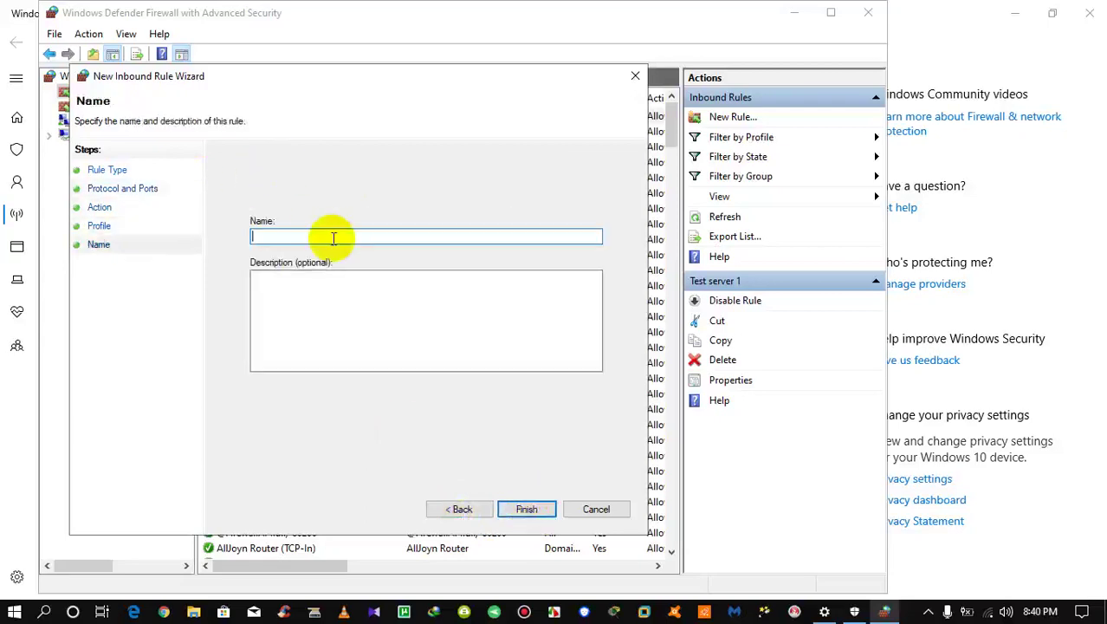
text(Test)
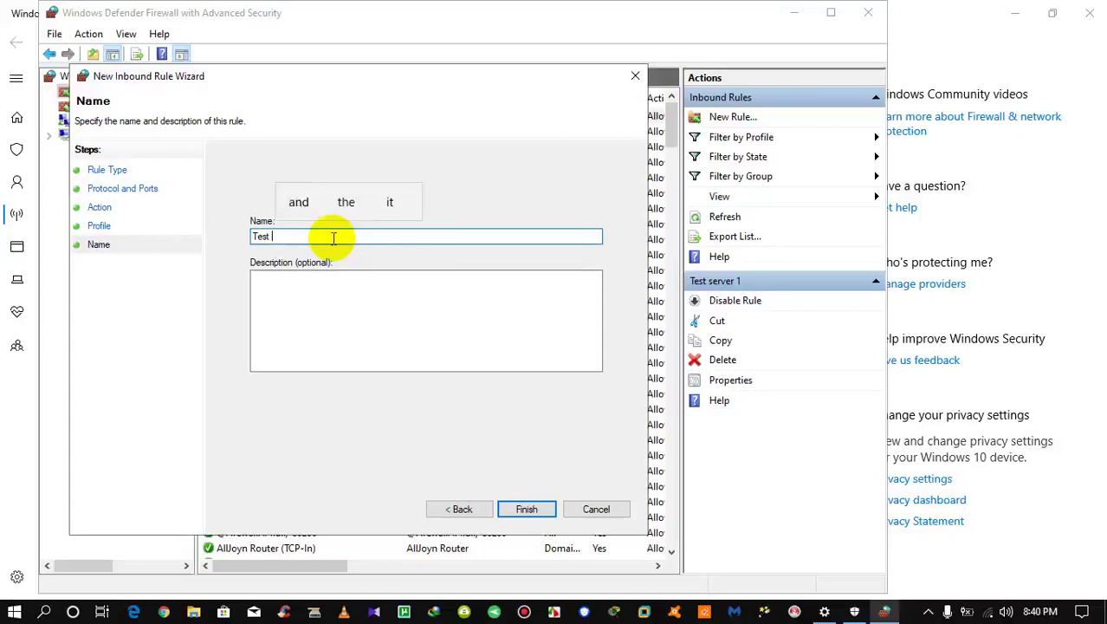
text( server)
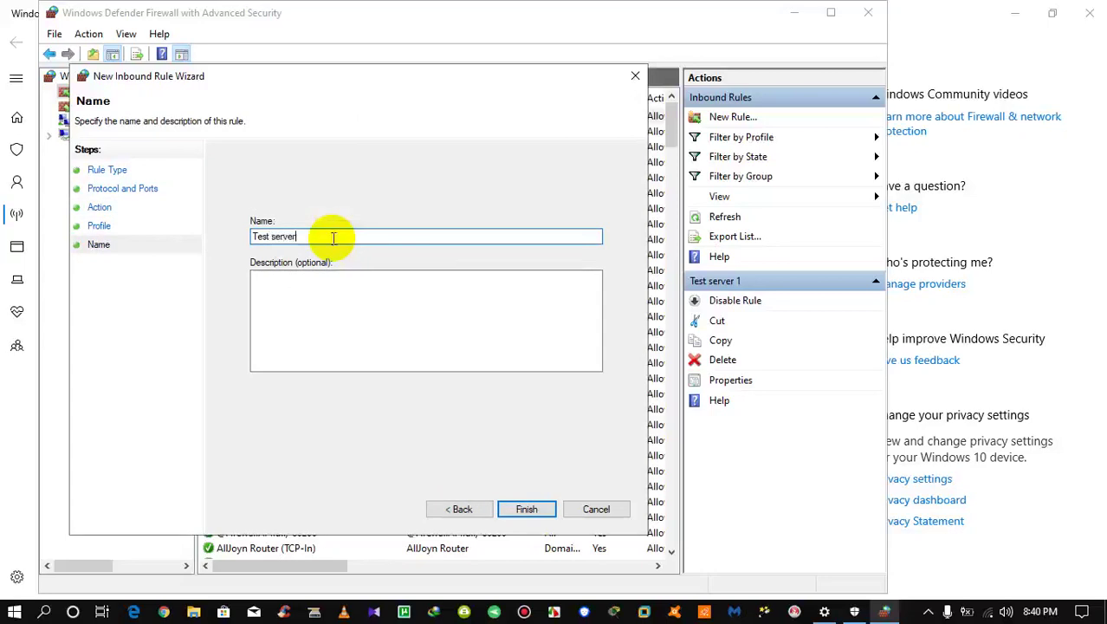
text( 2)
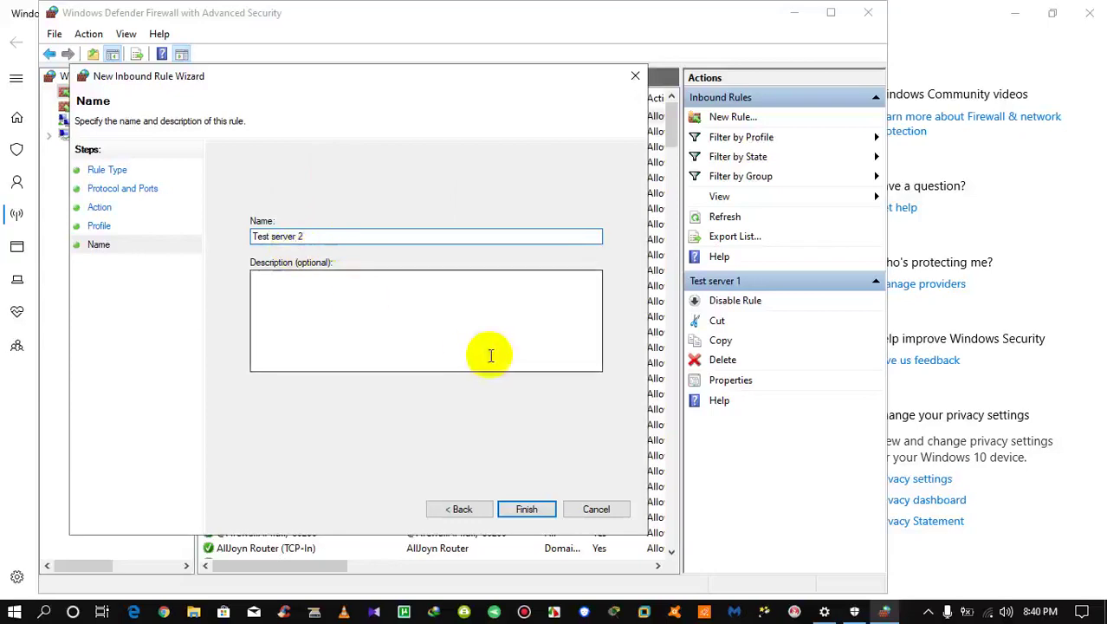
click(596, 509)
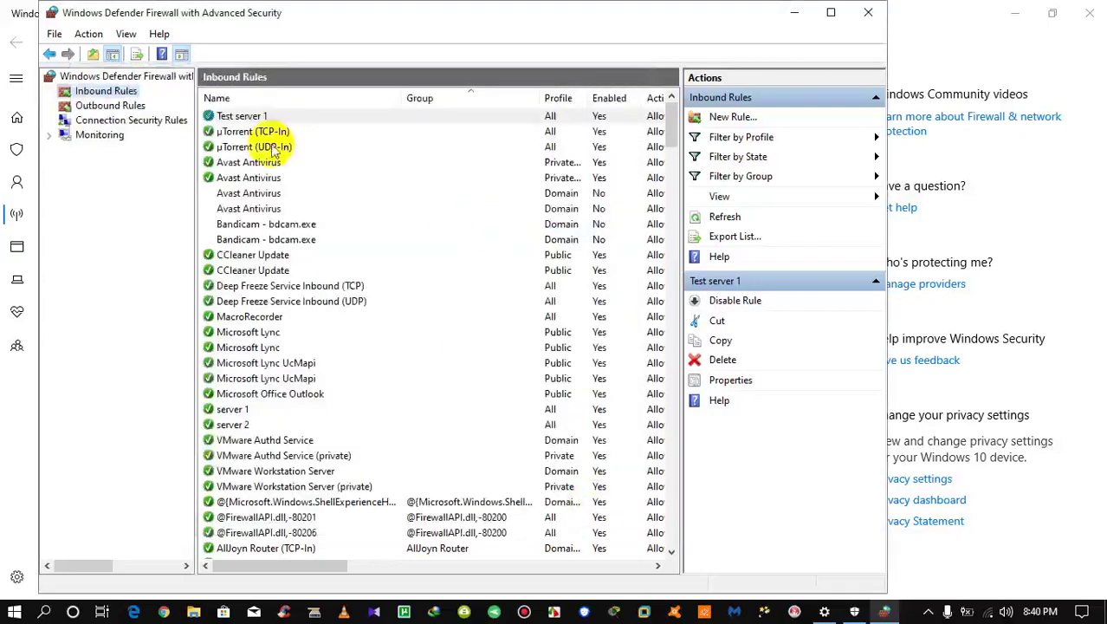
- Start another inbound rule of type Port that applies to UDP on specific local ports 80,8080,21,25,443
right_click(108, 93)
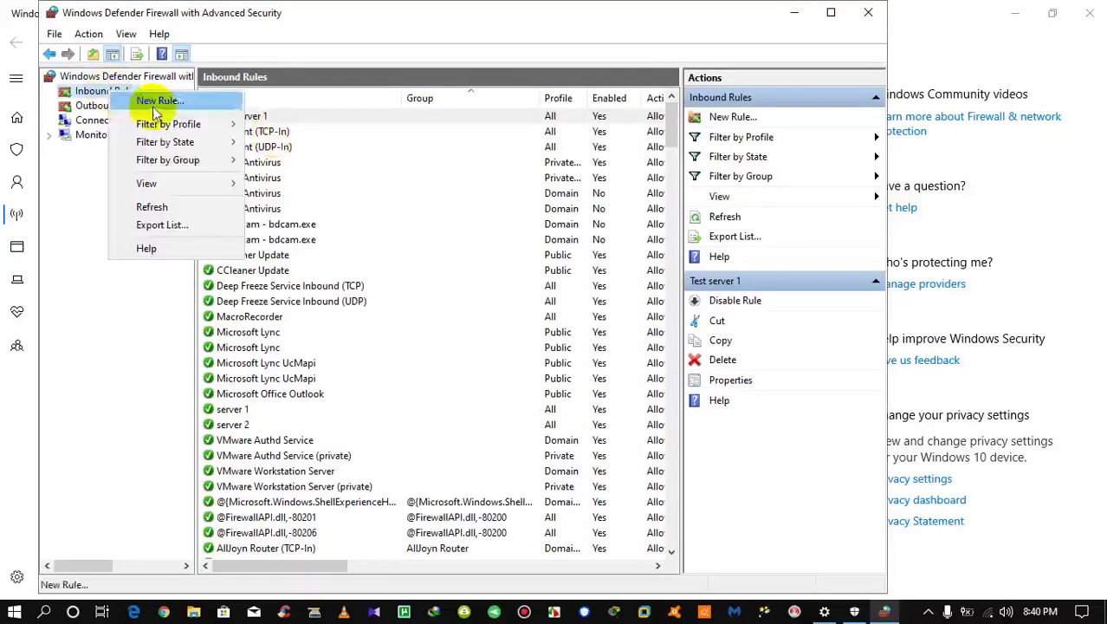
click(143, 102)
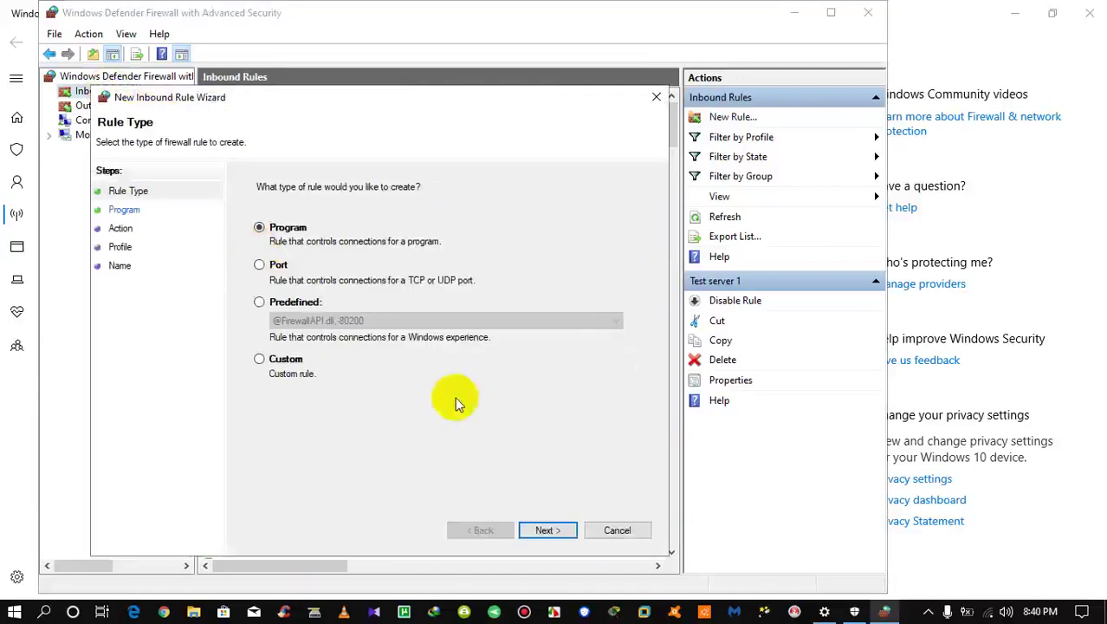
click(274, 262)
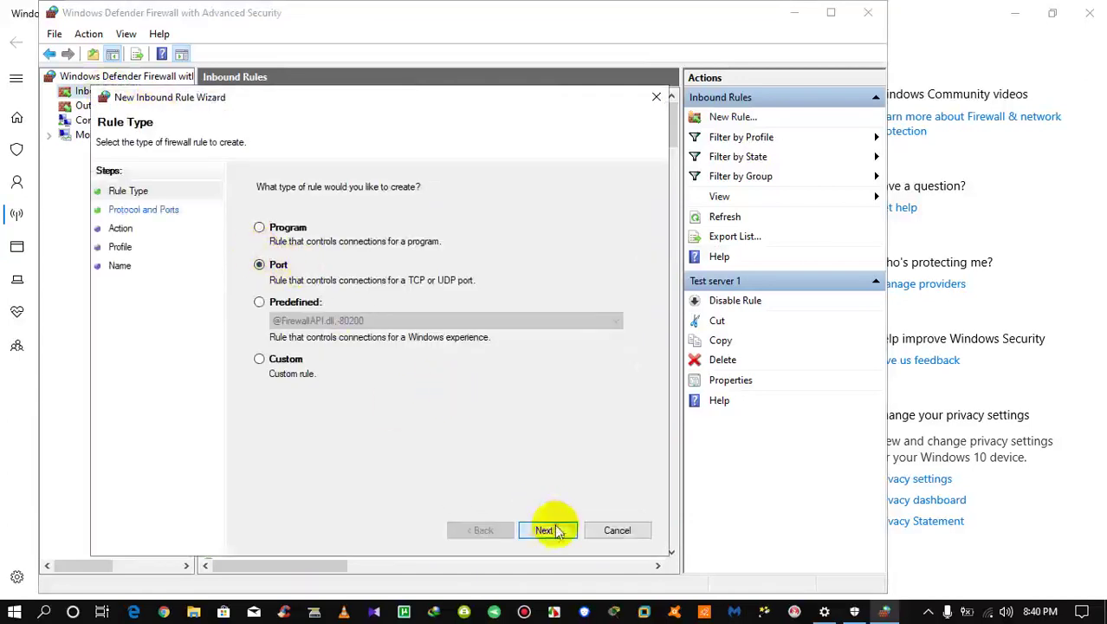
click(548, 531)
text(80)
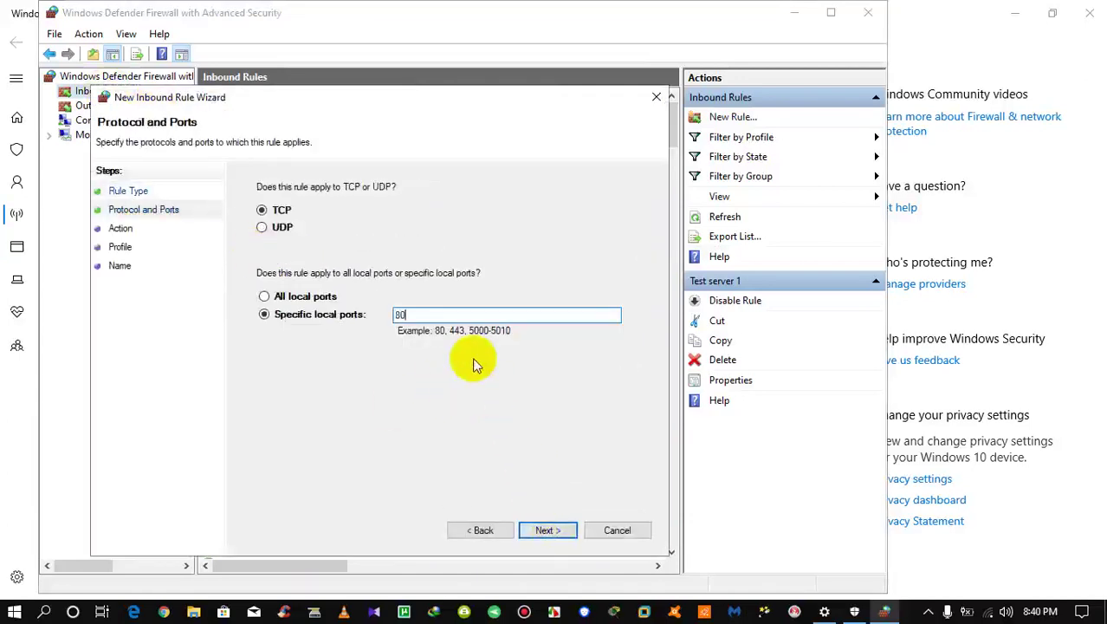
text(,8080,21,25)
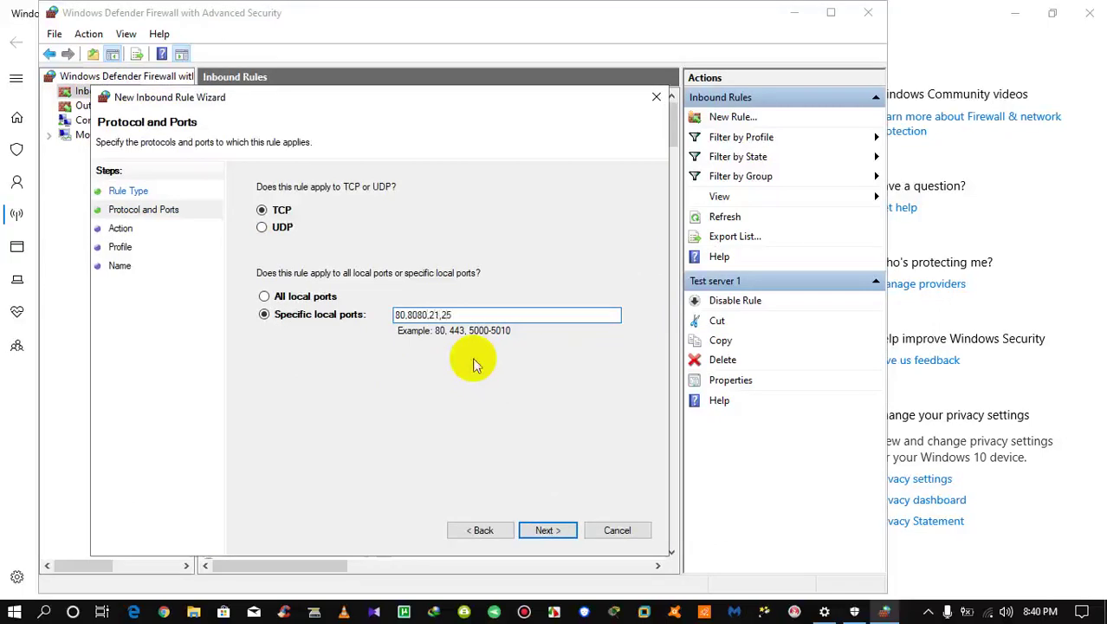
text(,443)
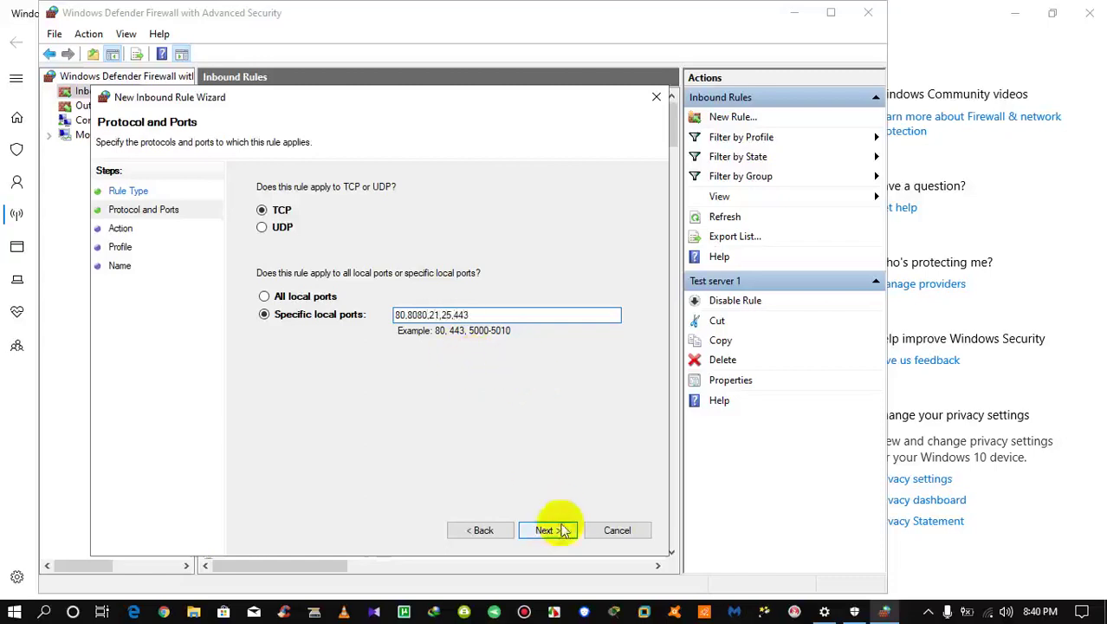
click(277, 229)
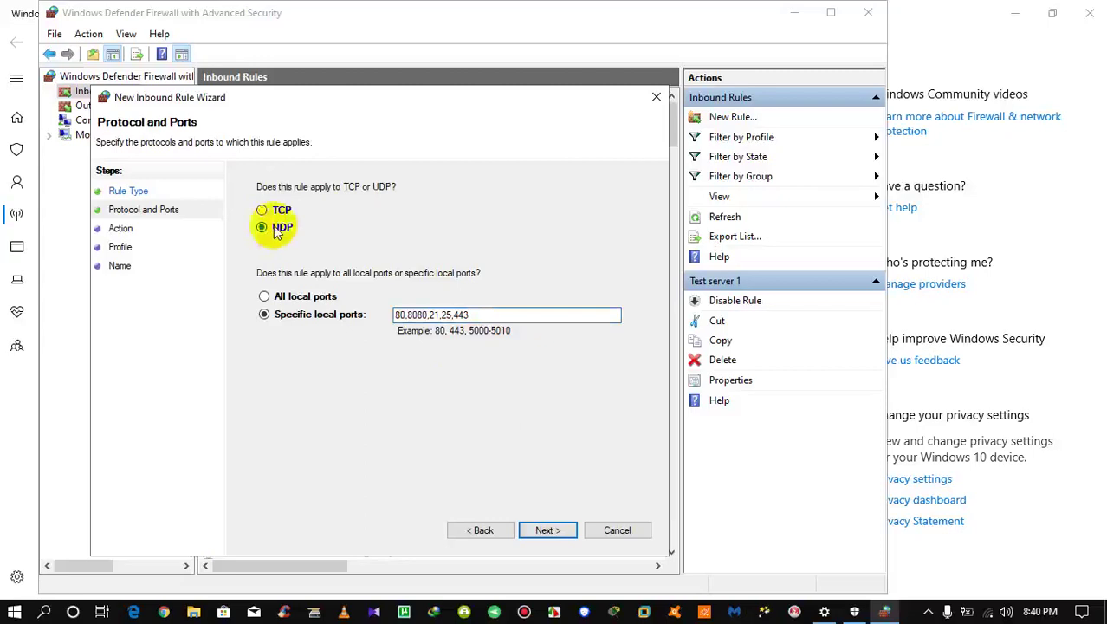
click(550, 534)
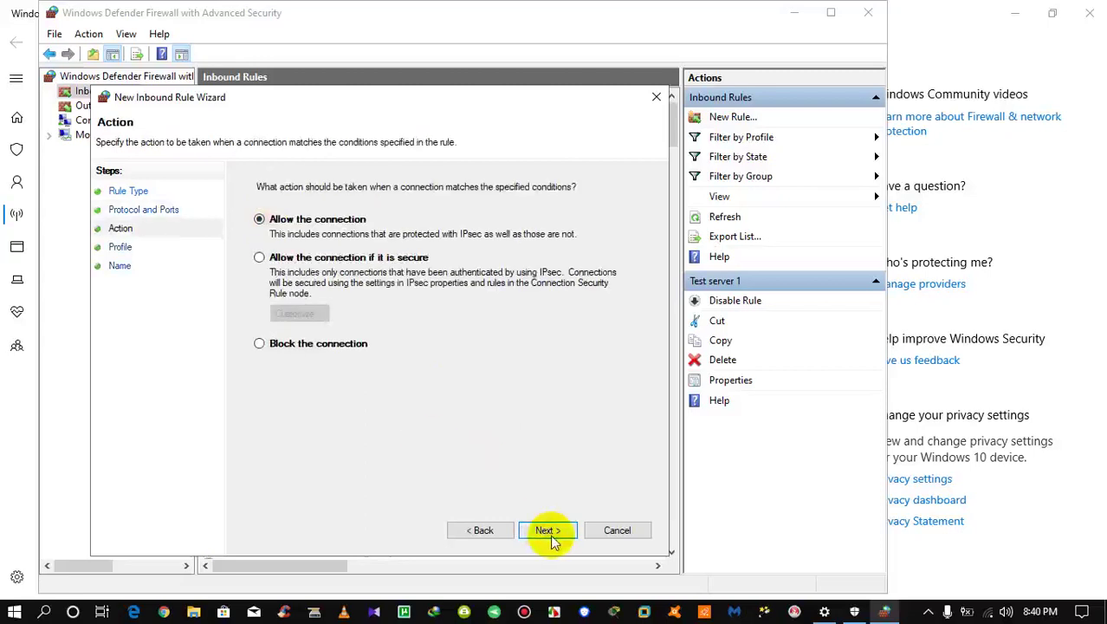
- Allow the connection for all profiles and create the rule under the name "Test server 2"
click(548, 531)
click(547, 530)
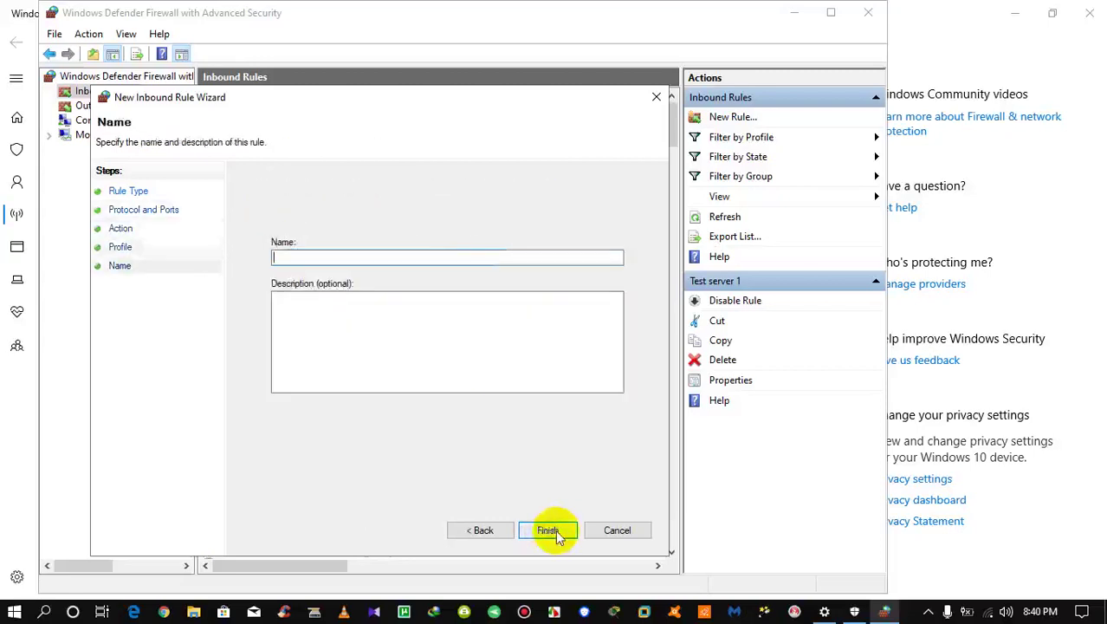
text(Te)
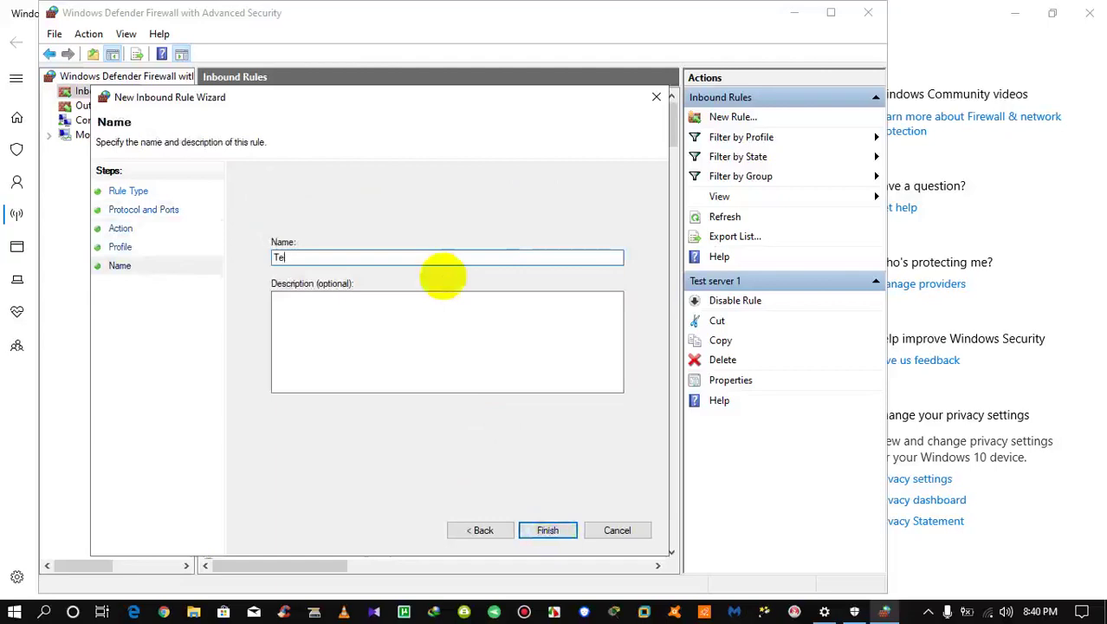
text(st se)
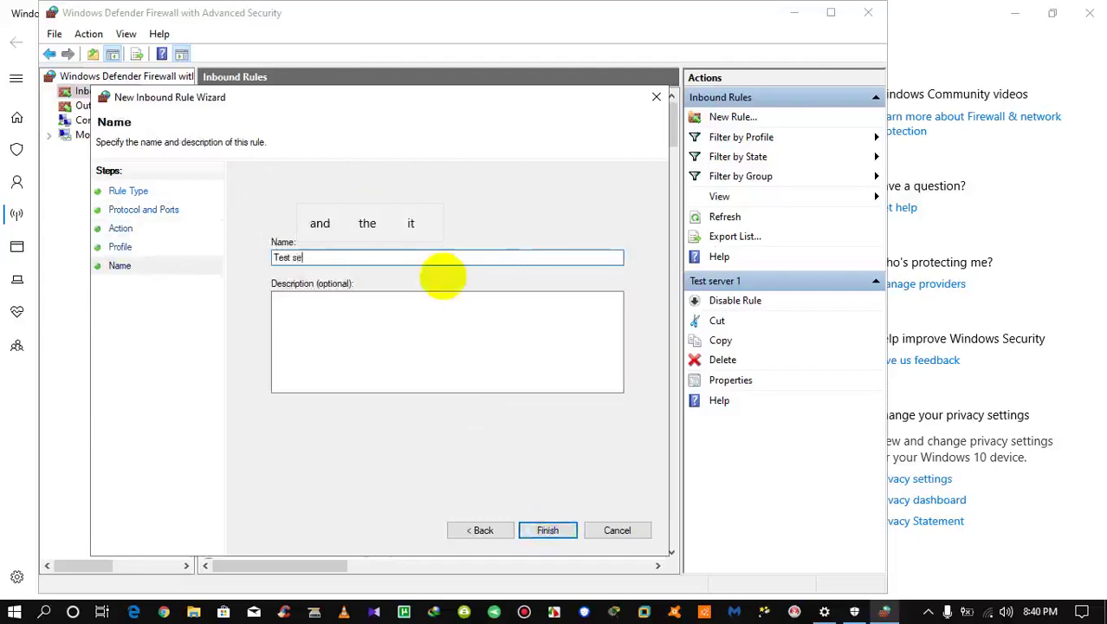
text(rver 2)
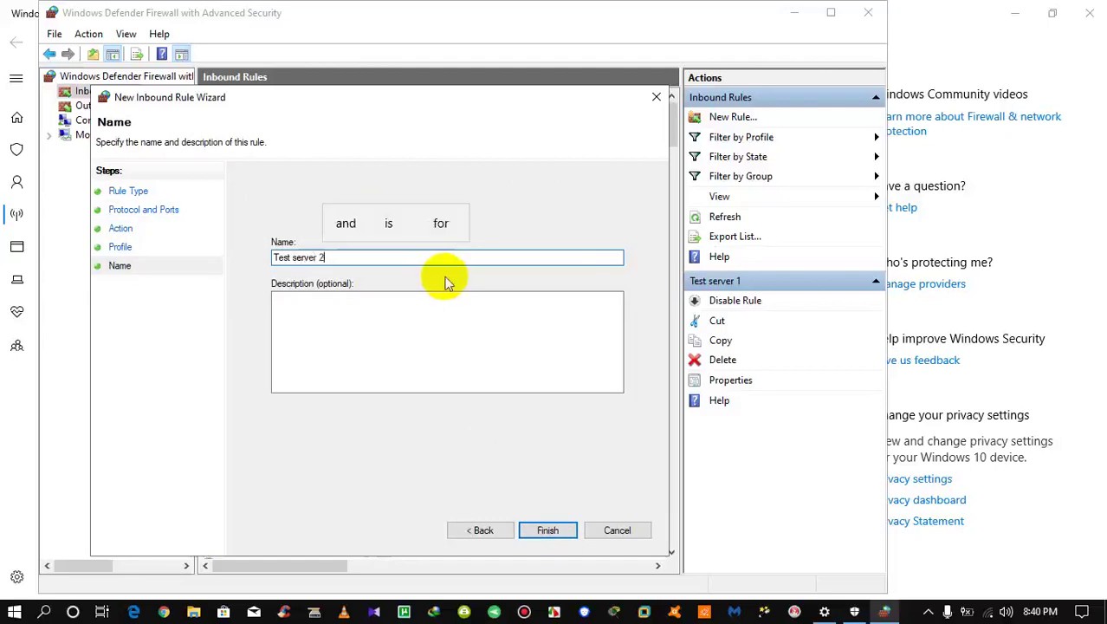
click(553, 529)
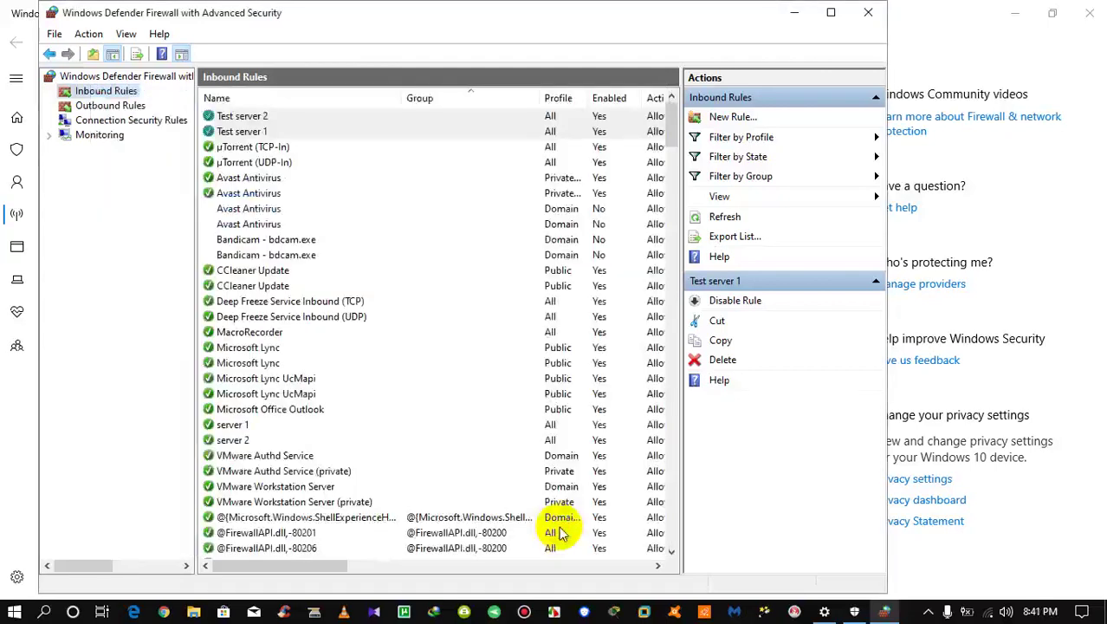
- Examine the Test server 1 and Test server 2 entries in the inbound rules list
click(262, 144)
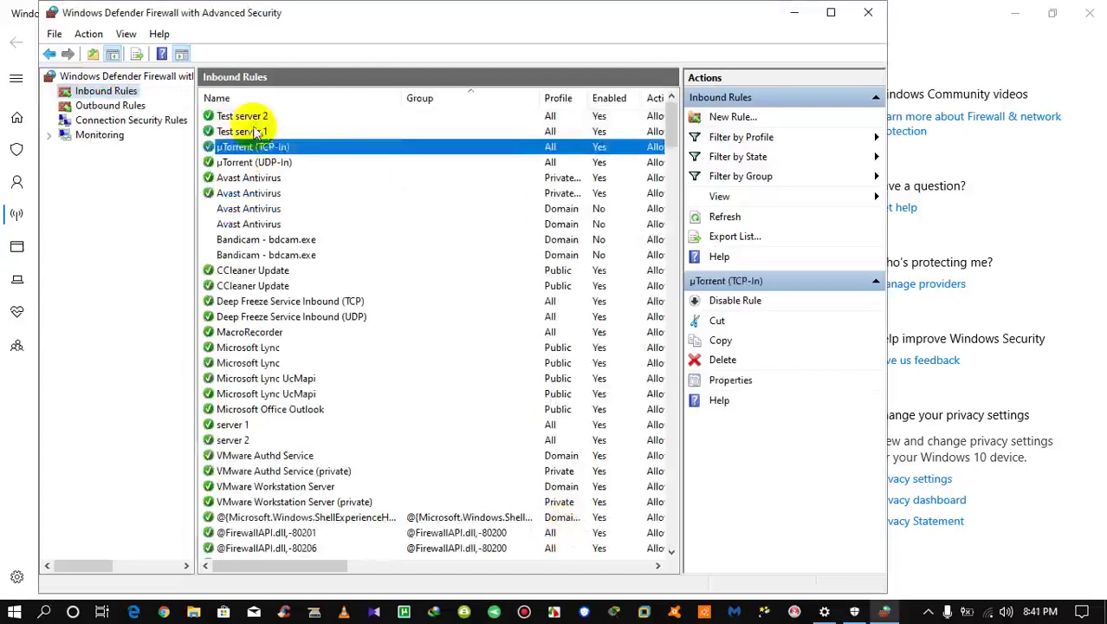
click(254, 131)
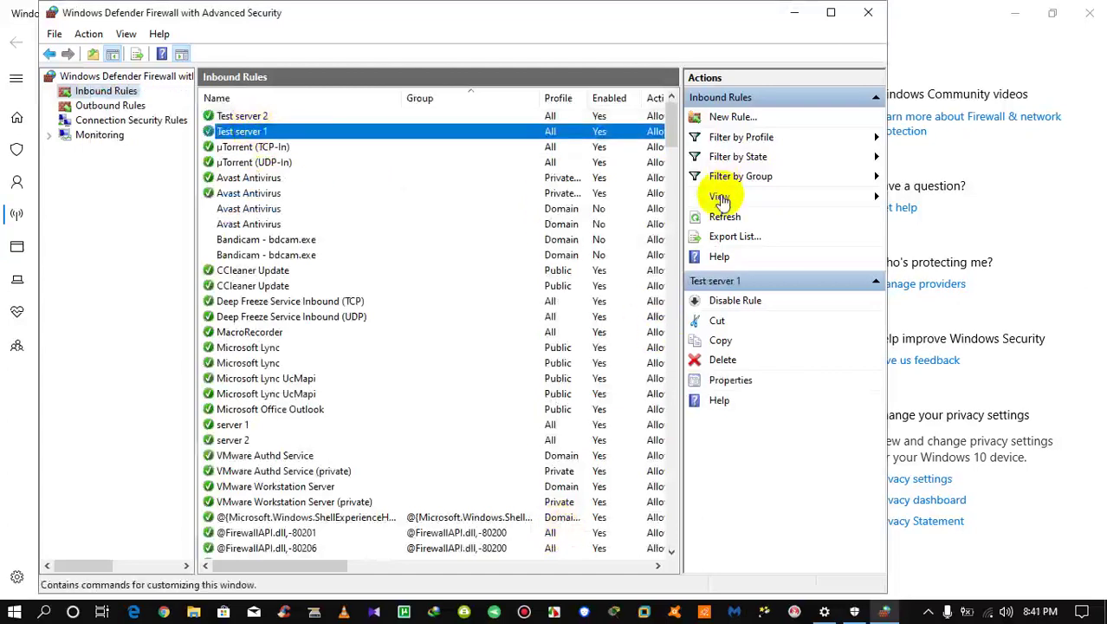
click(253, 117)
drag(310, 565, 240, 566)
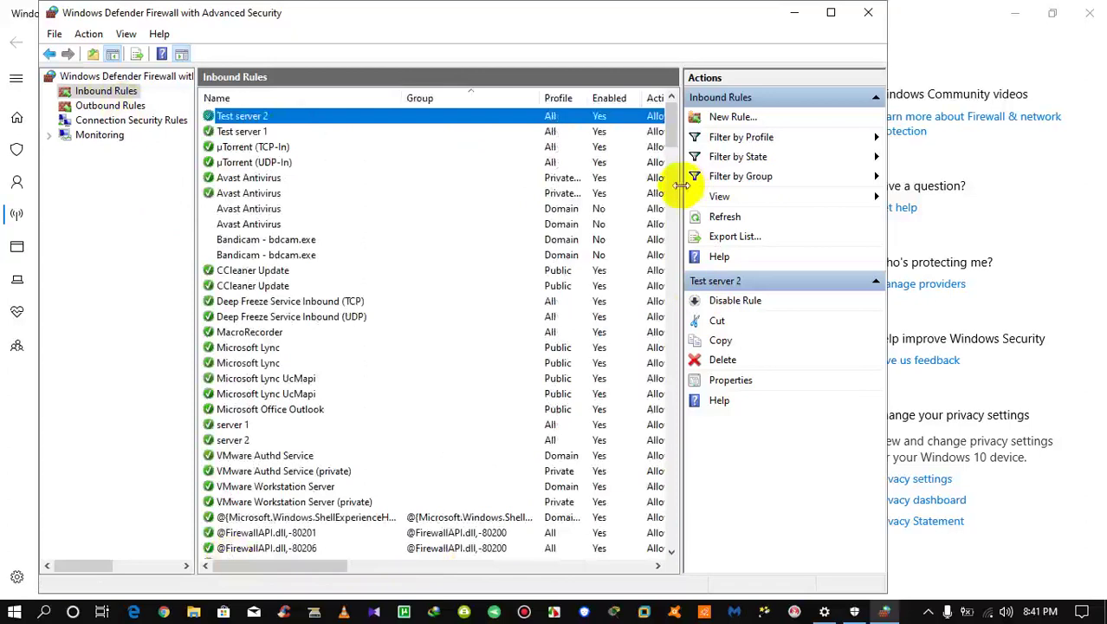
click(246, 131)
click(245, 116)
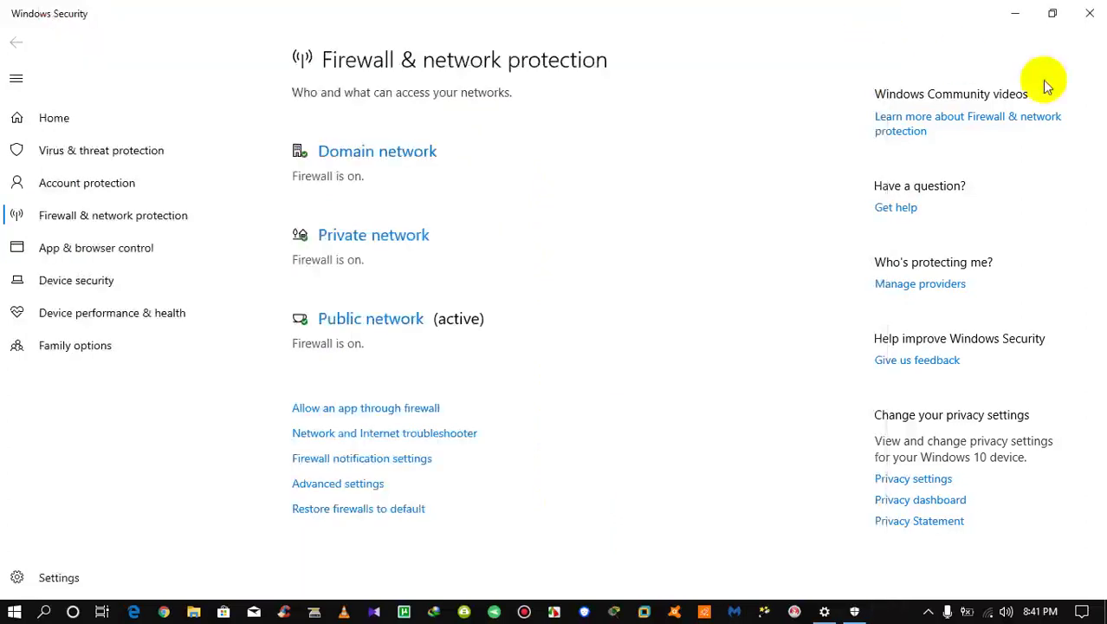
- Close Windows Security and the remaining open windows to return to the desktop
click(1087, 19)
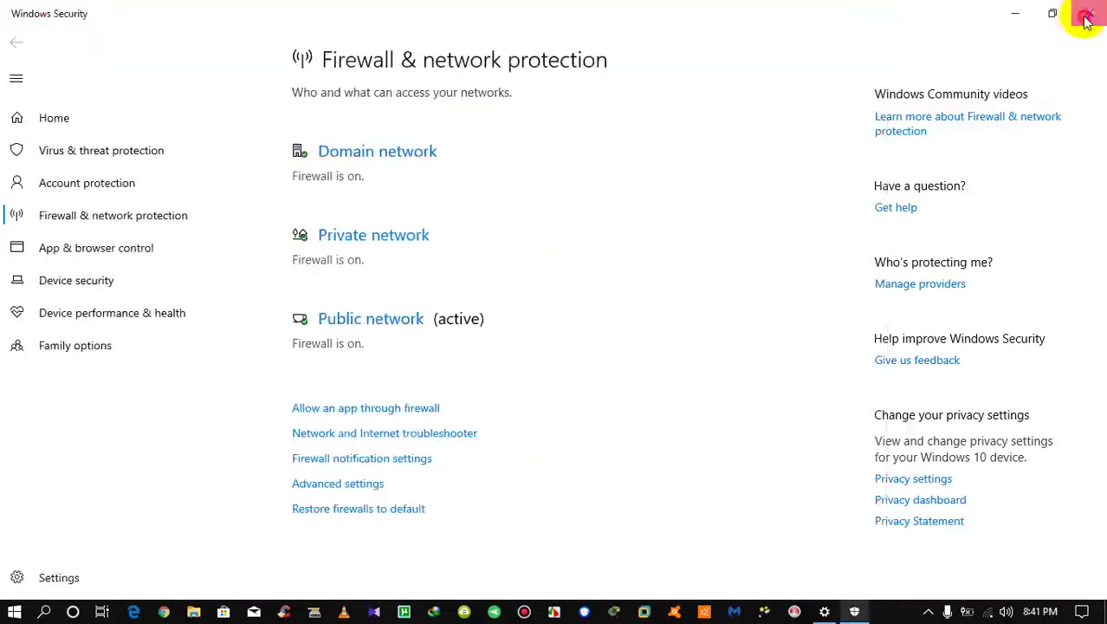
click(1089, 16)
click(1089, 13)
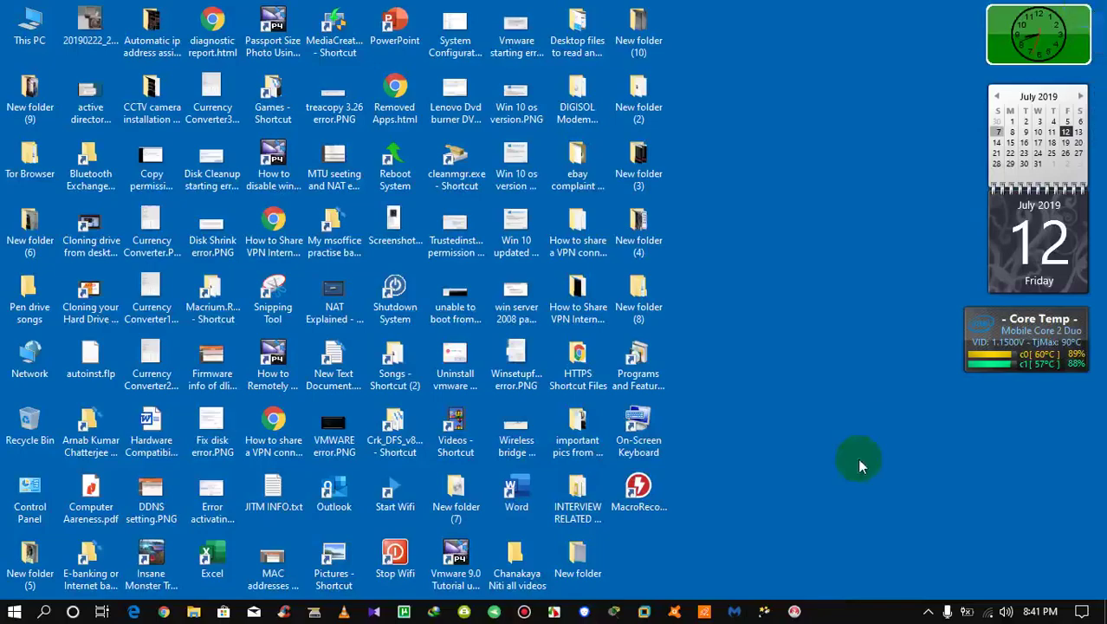
click(929, 613)
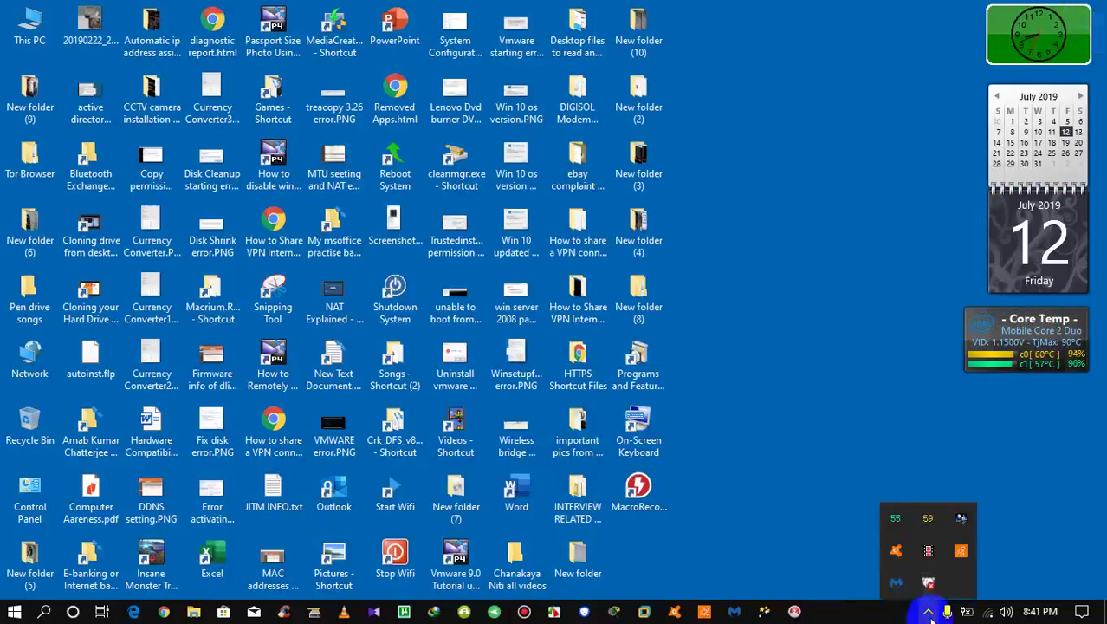